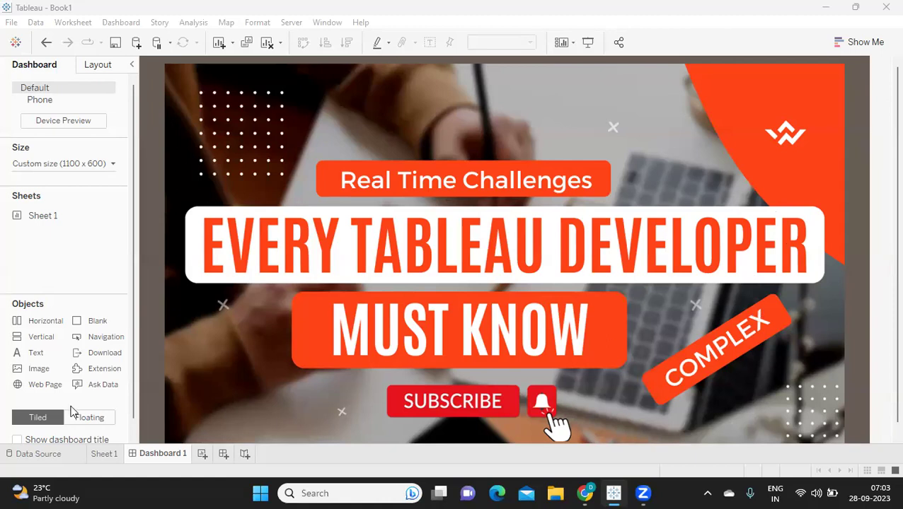
- On Sheet 1, start a new calculated field, move its editor below the caption, and enter the comment line //LAST 13 M
click(104, 455)
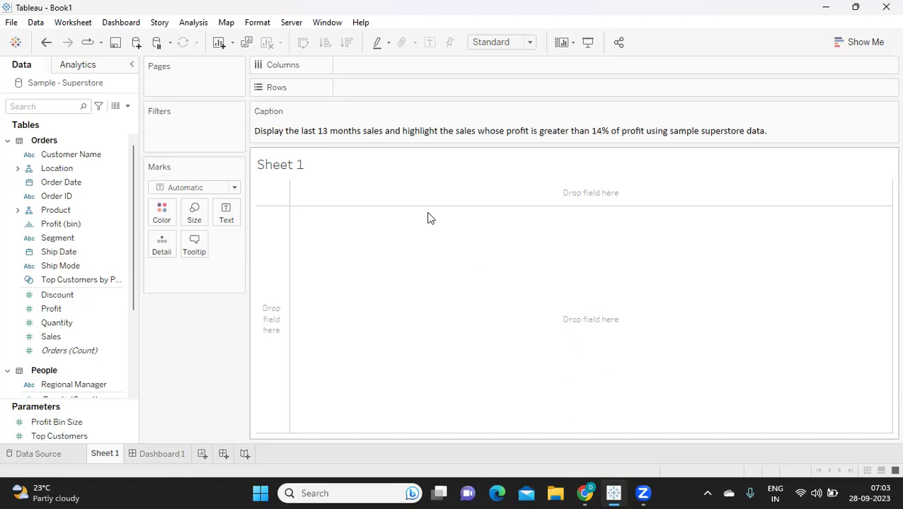
click(126, 106)
click(85, 120)
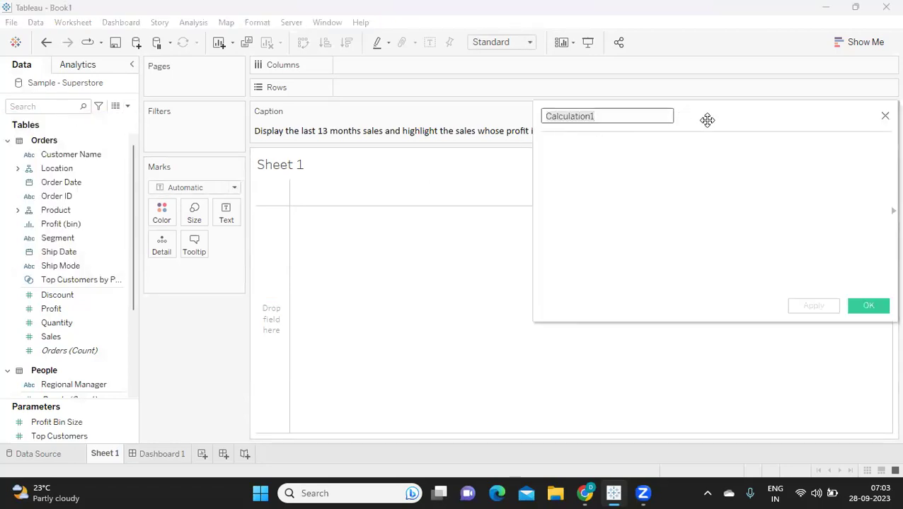
drag(708, 119, 701, 171)
click(622, 206)
text(/)
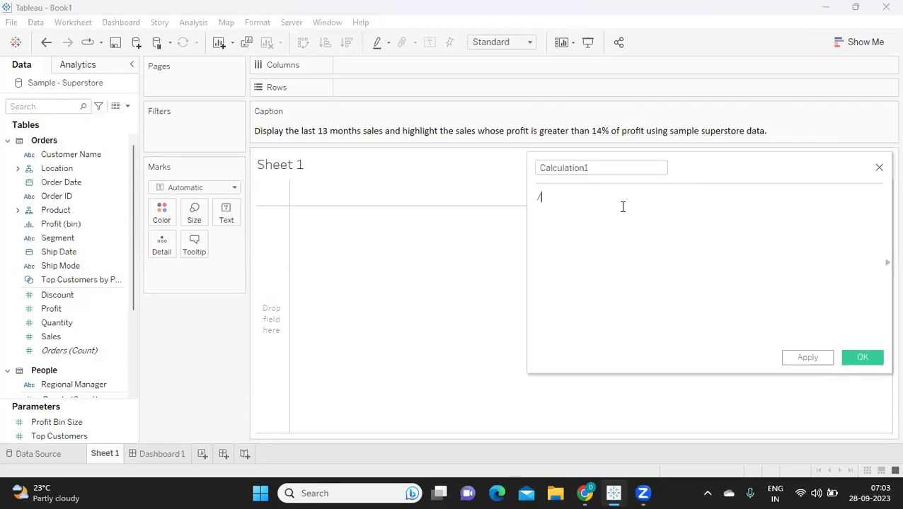
text(/LAST 13 m)
key(BackSpace)
text(M)
key(Return)
text(..)
key(BackSpace)
key(BackSpace)
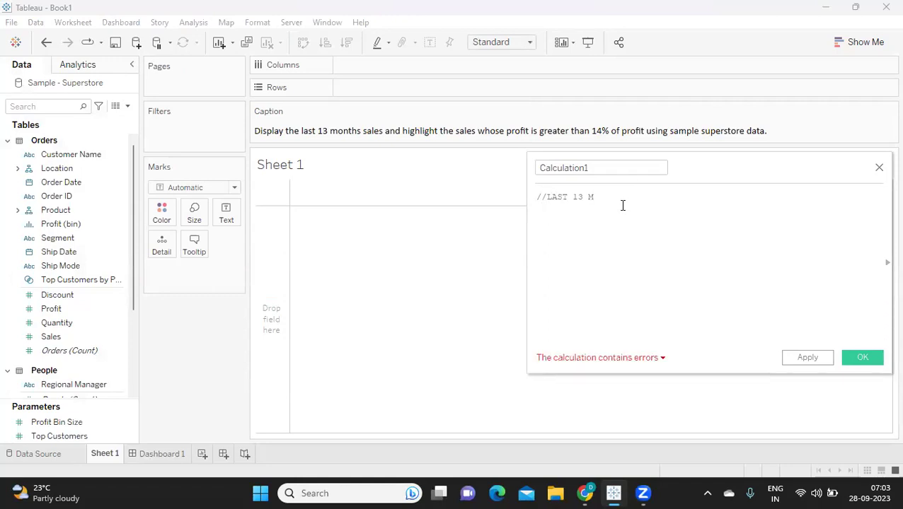
- Add the comment lines //LAST 13 M SALES and //LAST 13 M PROFIT to the calculation
text(//)
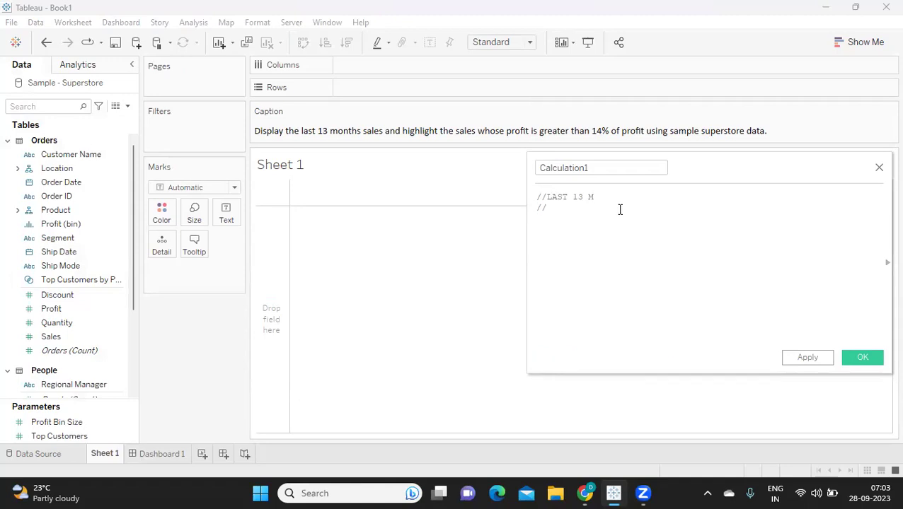
text(LAST 13 M SALES)
key(Return)
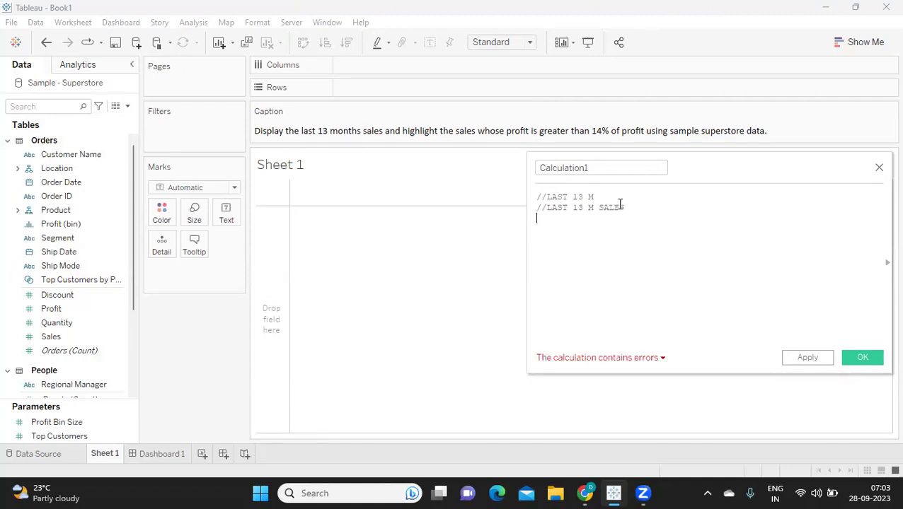
text(//)
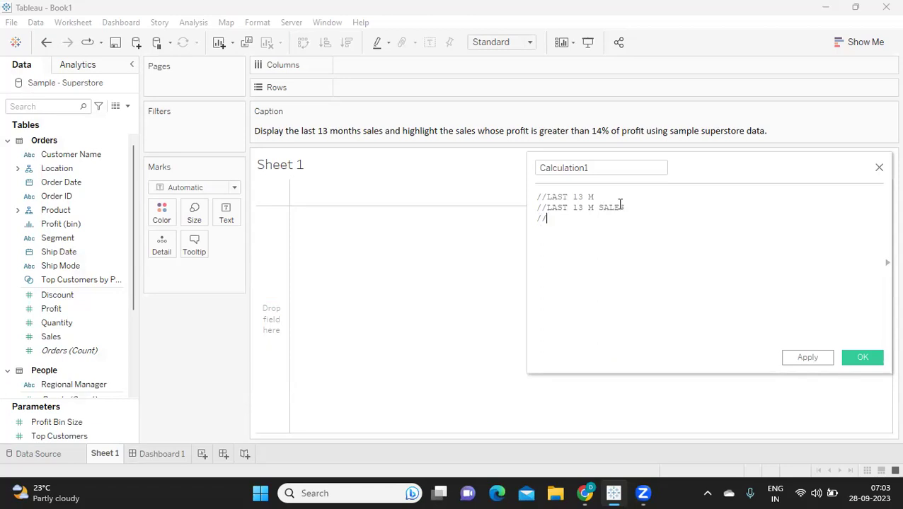
text(LAST 13 M PROFIT)
key(Return)
- Add a fourth comment line reading //14% and keep the SALES comment on a single line
text(//14)
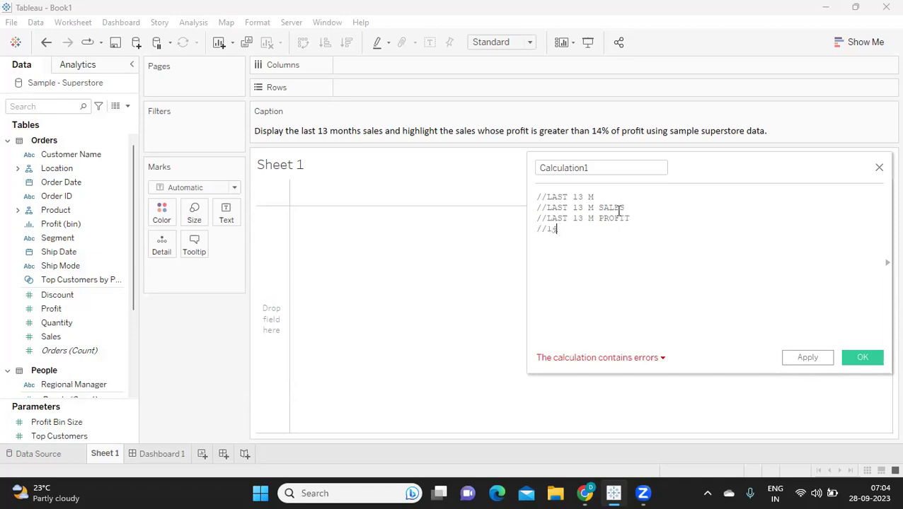
text(% O)
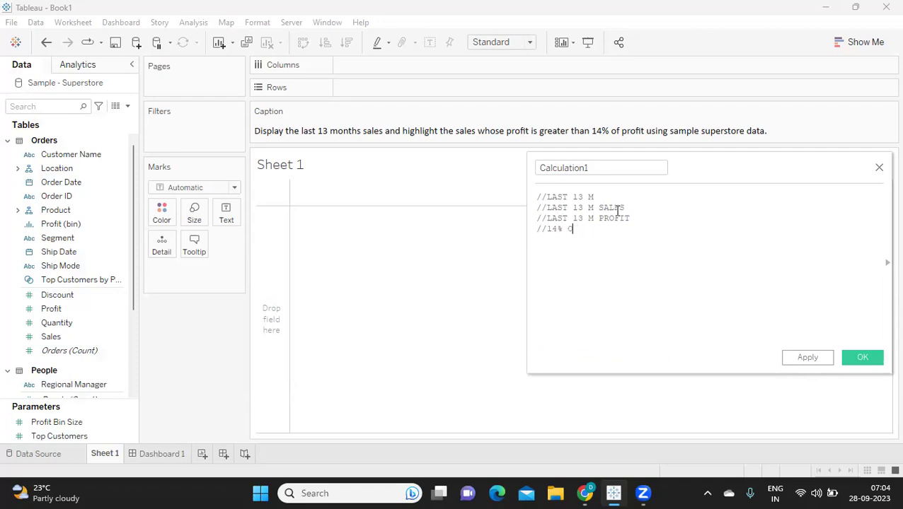
key(BackSpace)
click(617, 210)
key(Return)
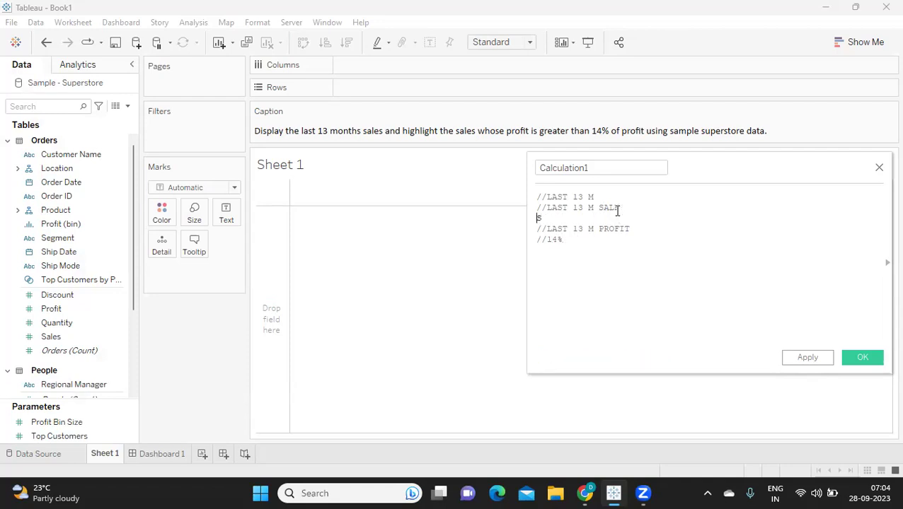
key(BackSpace)
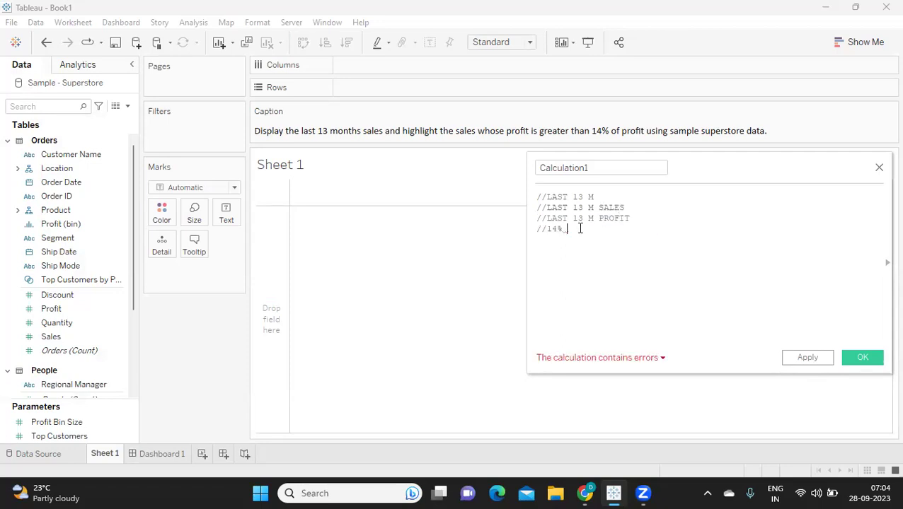
- Shift the calculation editor aside and narrow it to uncover more of the sheet, leaving the four comment lines selected
drag(579, 226, 536, 197)
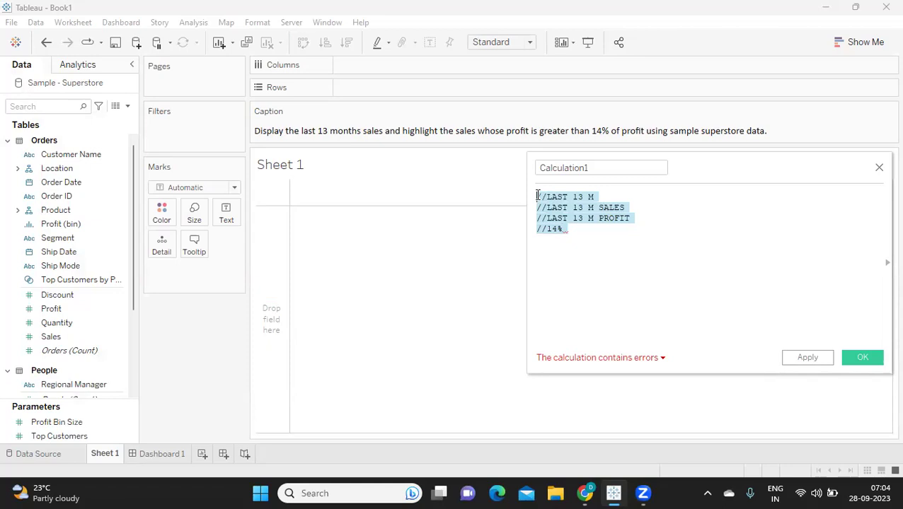
click(560, 236)
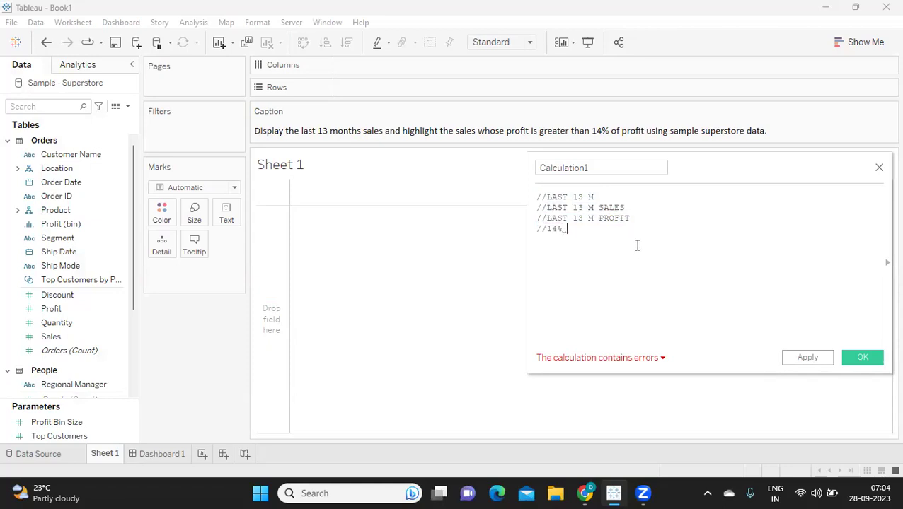
drag(701, 166, 718, 171)
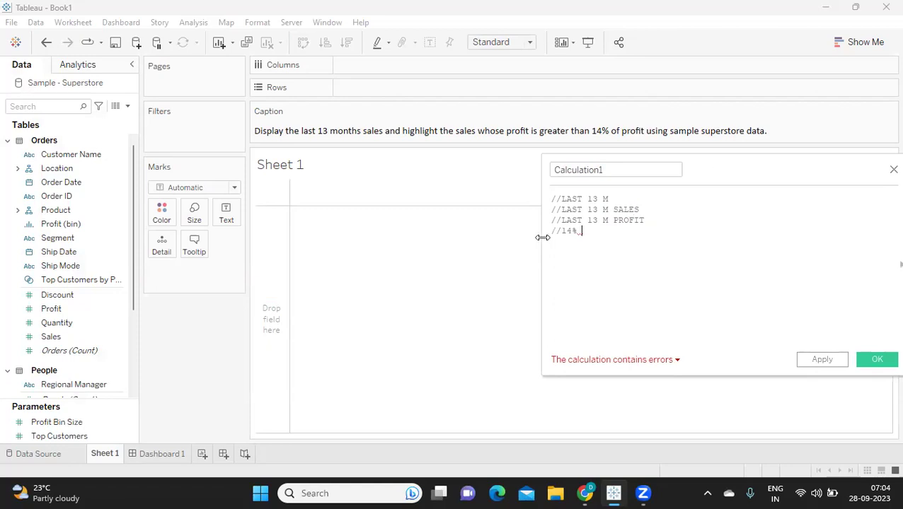
drag(541, 235, 585, 236)
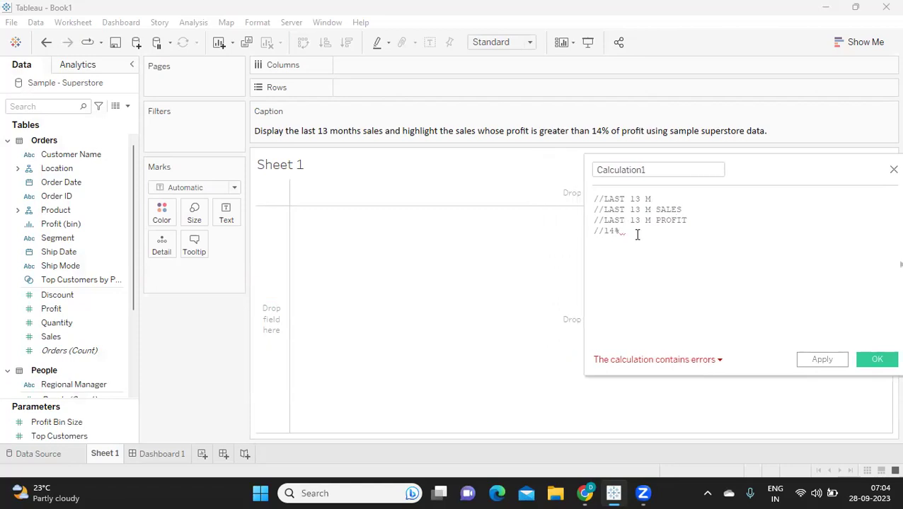
drag(622, 232, 580, 197)
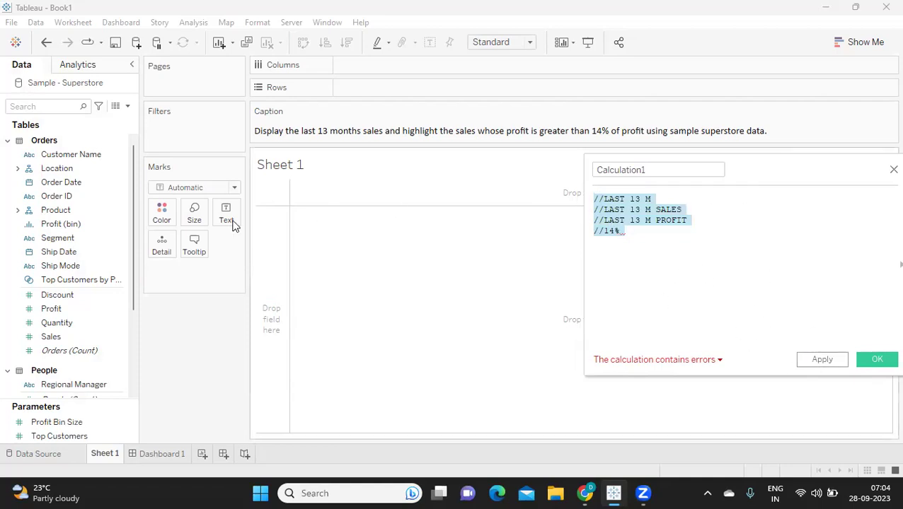
- Place Order Date on the Rows shelf
click(45, 193)
drag(56, 182, 353, 88)
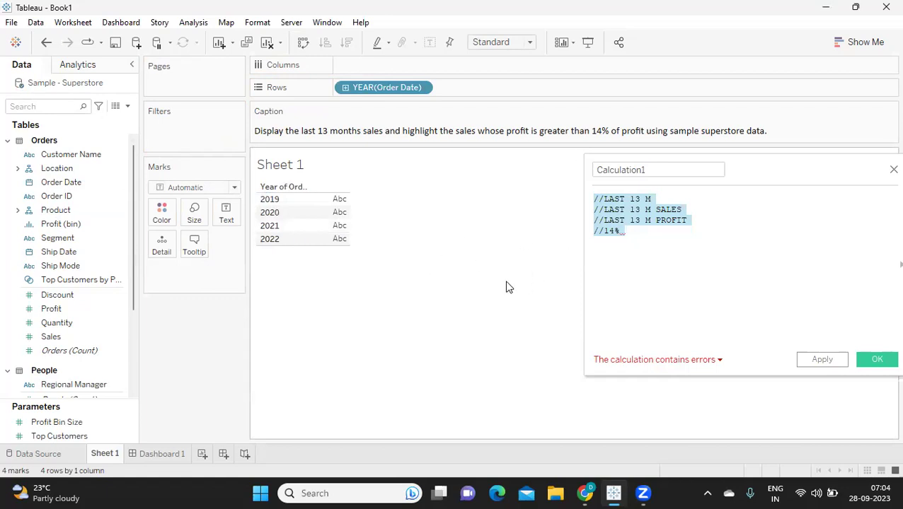
- Create another calculated field and name it CY
click(128, 107)
click(96, 120)
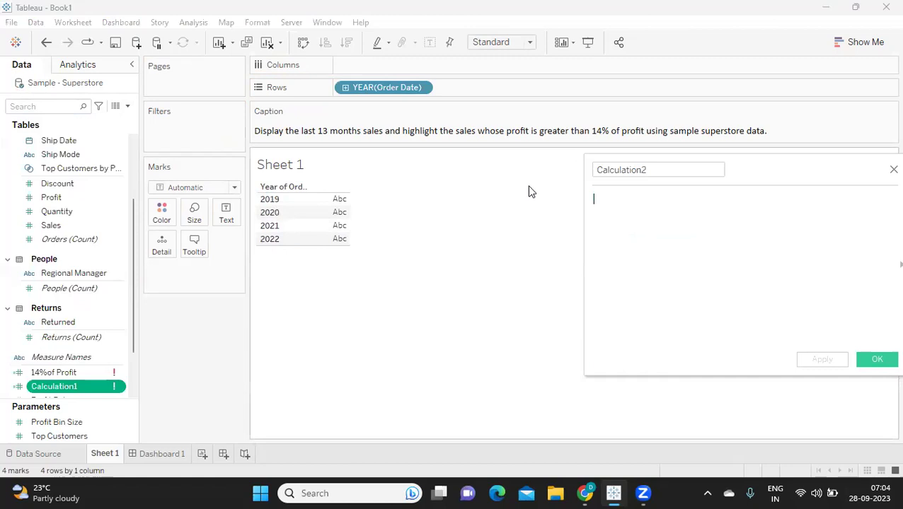
click(654, 169)
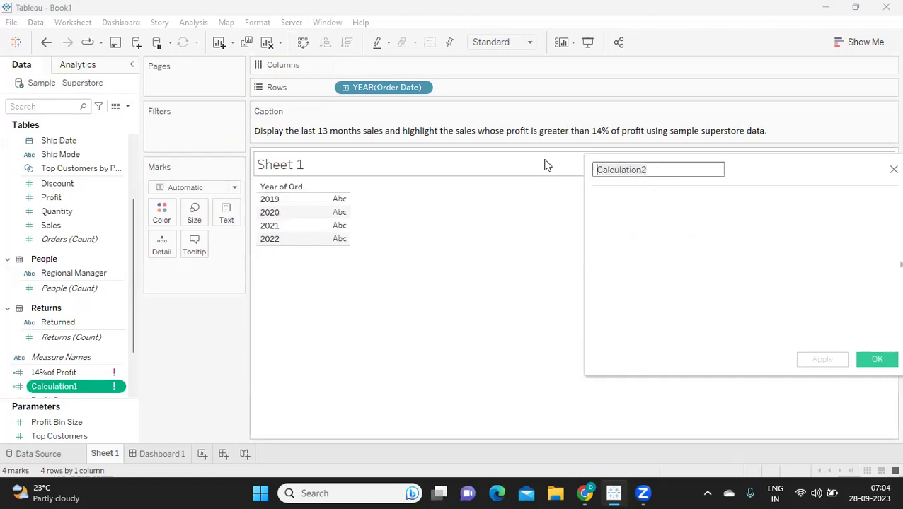
text(CY)
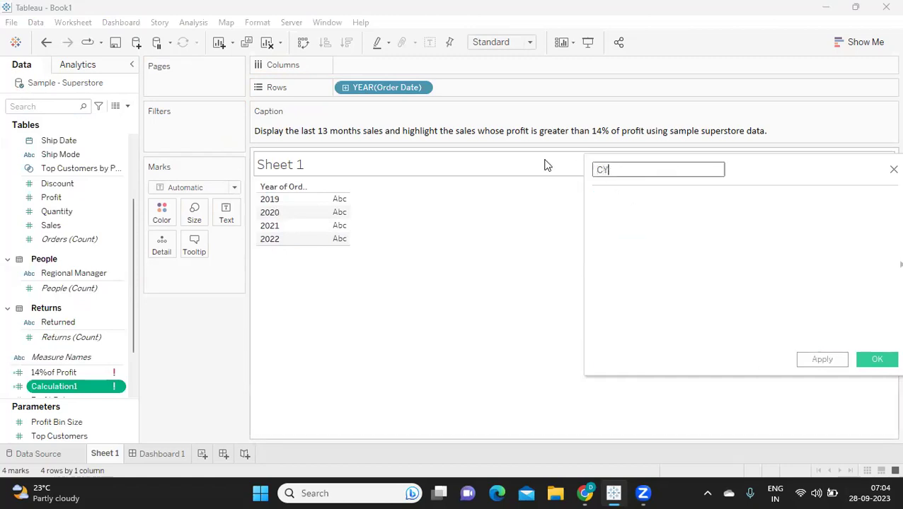
- Define CY as DATEADD('year',1,[Order Date]) and save the calculation
key(Tab)
text(DATE)
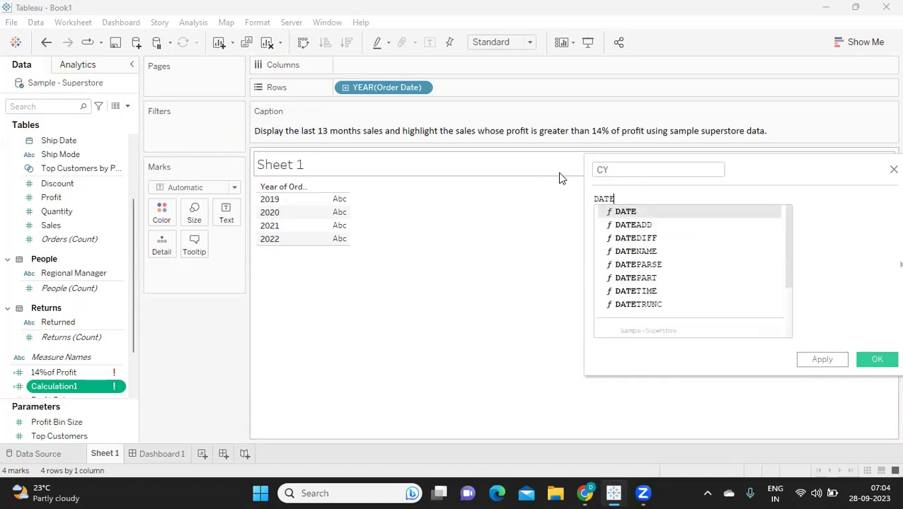
key(Escape)
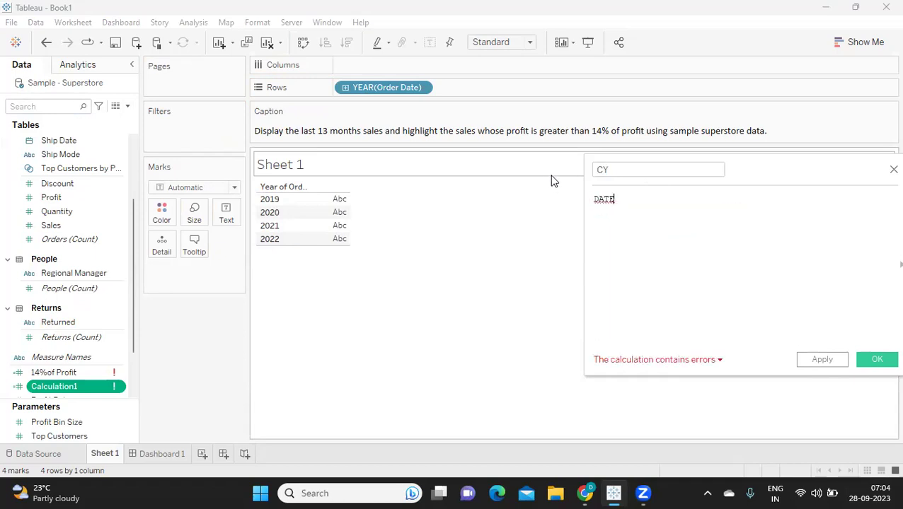
text(A)
key(Return)
text(')
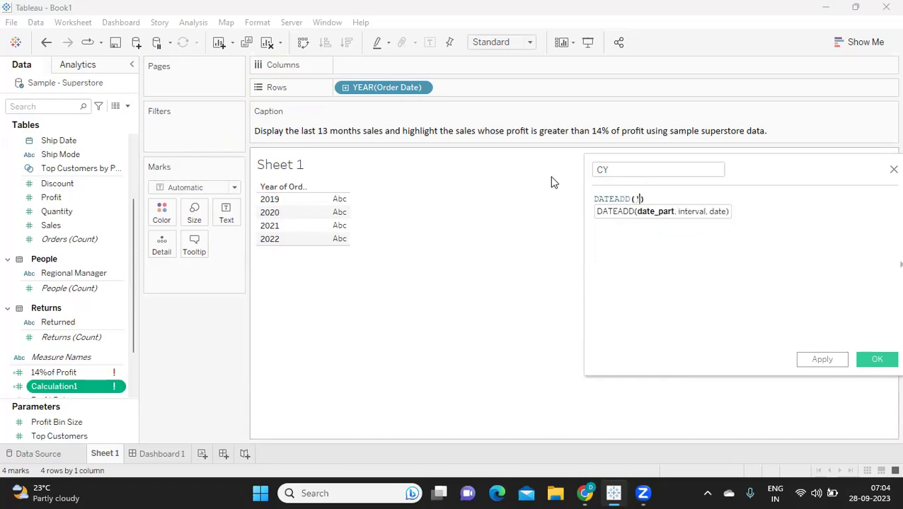
text(year',1,ord)
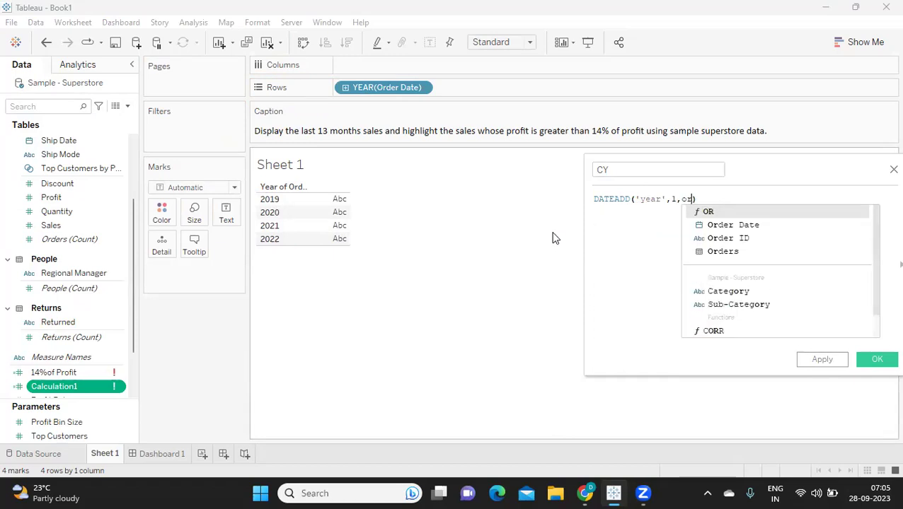
key(Return)
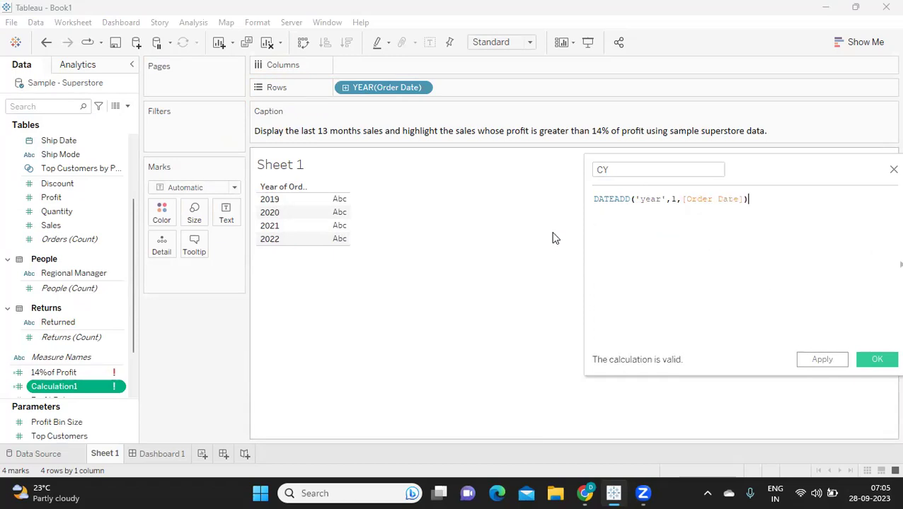
click(820, 363)
click(864, 363)
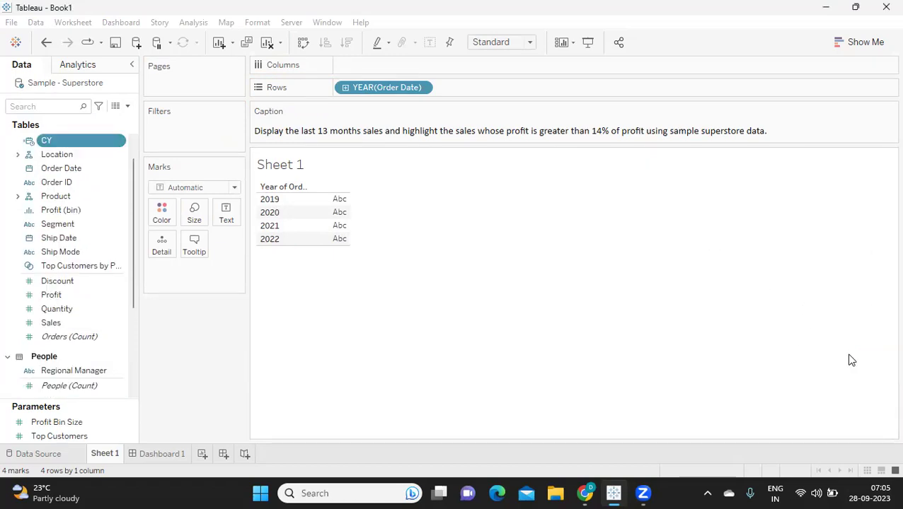
- Add CY to the Rows shelf and remove Order Date from it
drag(47, 140, 472, 85)
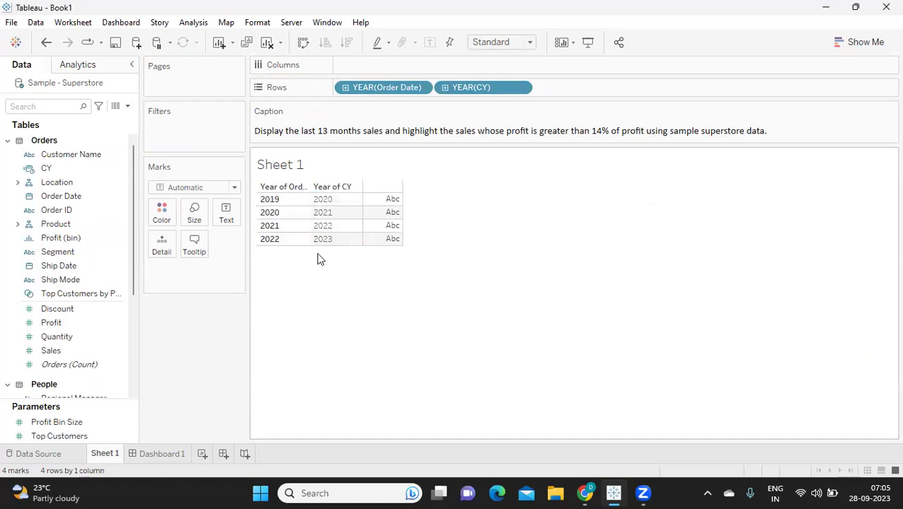
drag(373, 88, 516, 230)
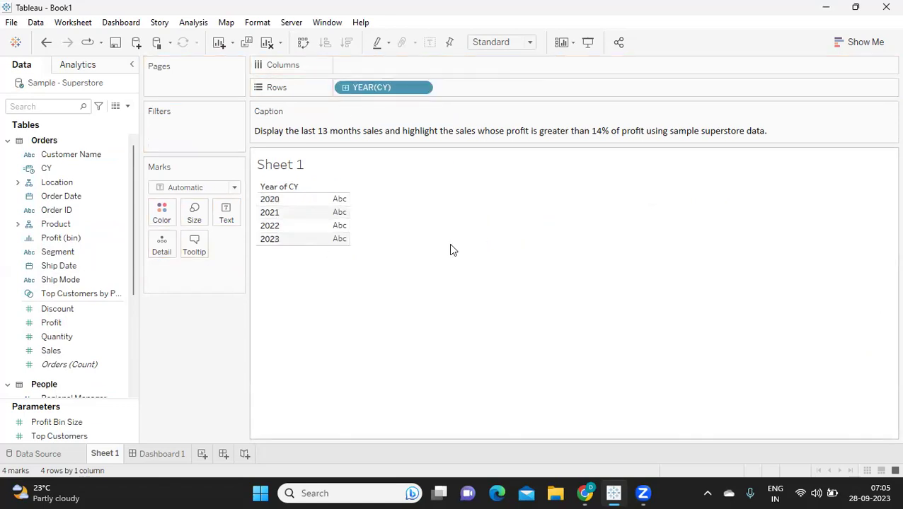
- Change CY on Rows to the month-and-year level and make it discrete
click(422, 88)
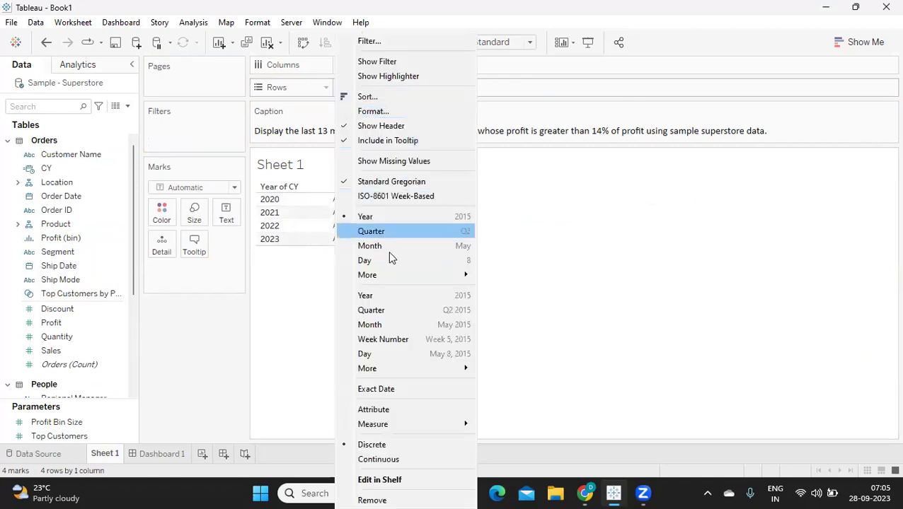
click(375, 324)
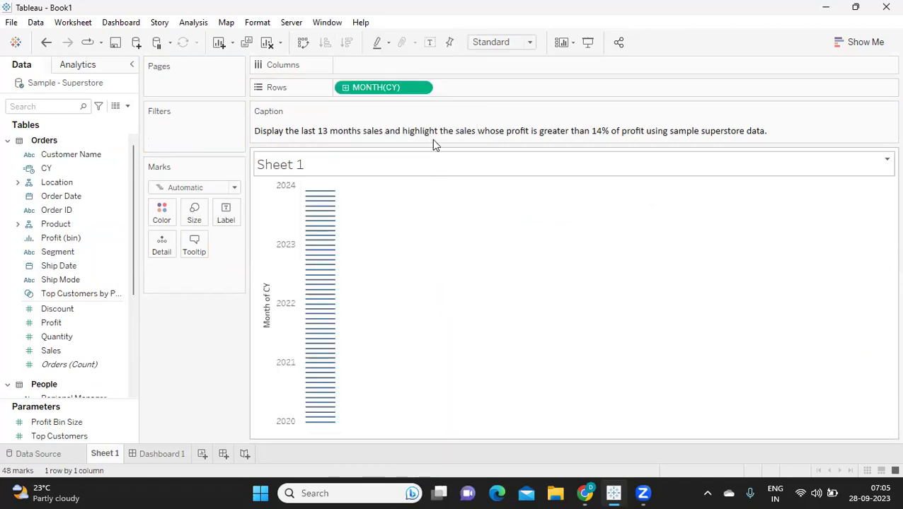
click(423, 88)
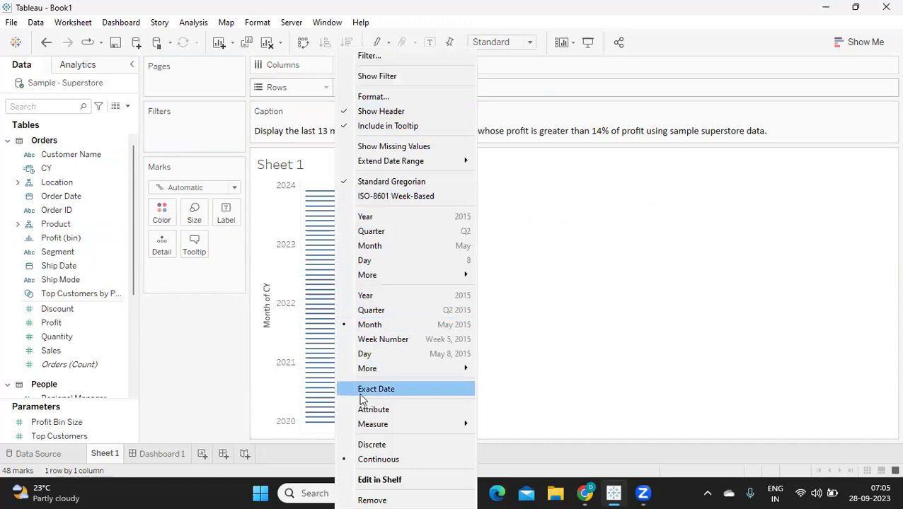
click(372, 445)
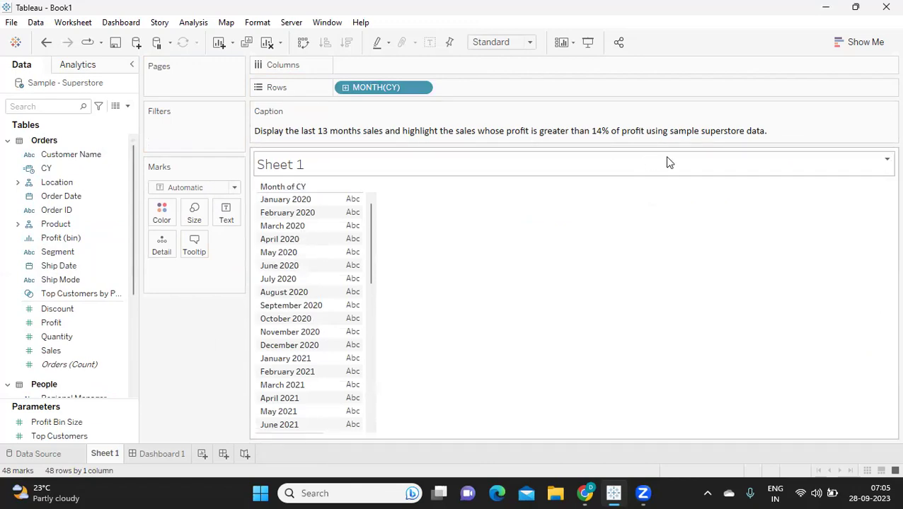
- Start a new calculated field named LAST 13 M Filter and go to its empty formula area
click(126, 106)
click(77, 120)
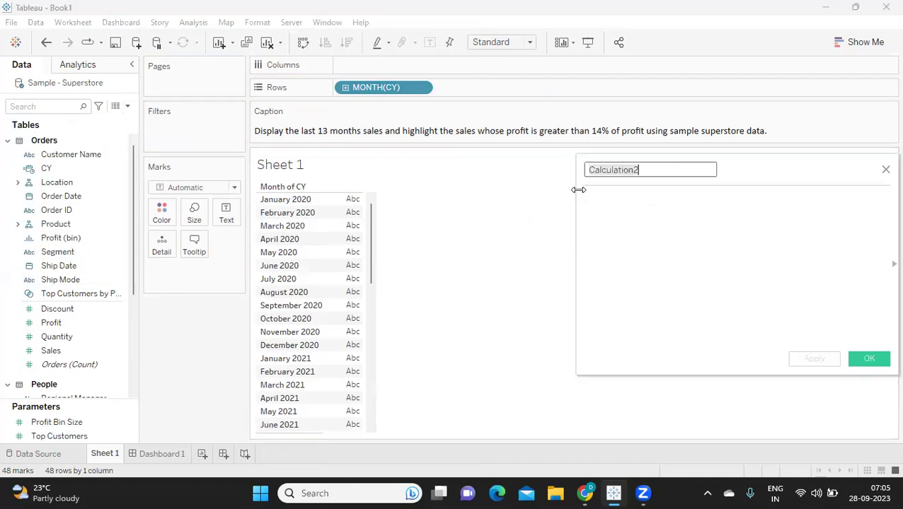
text(LAST 1)
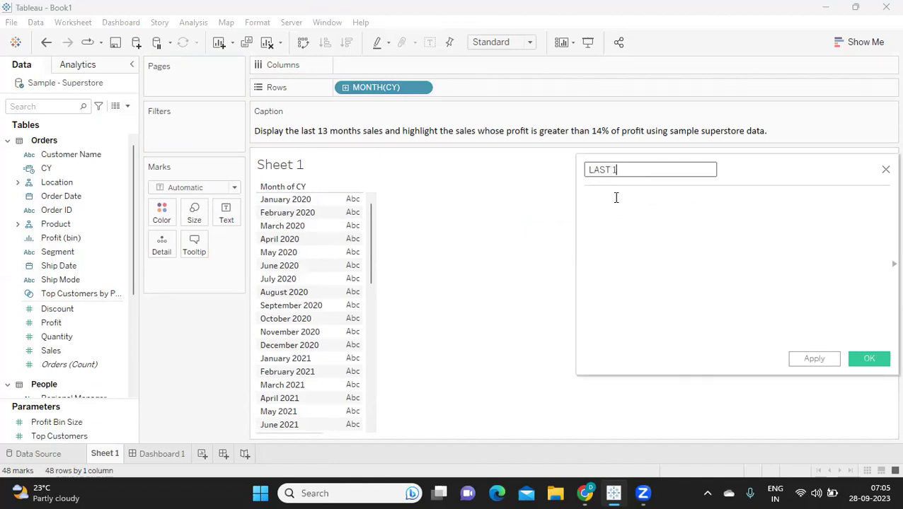
text(3 M Filter)
click(615, 205)
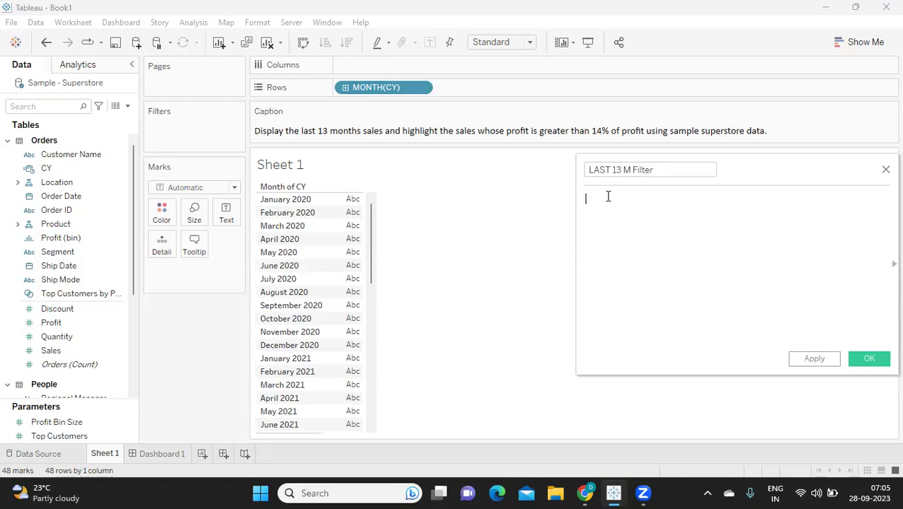
drag(763, 172, 697, 200)
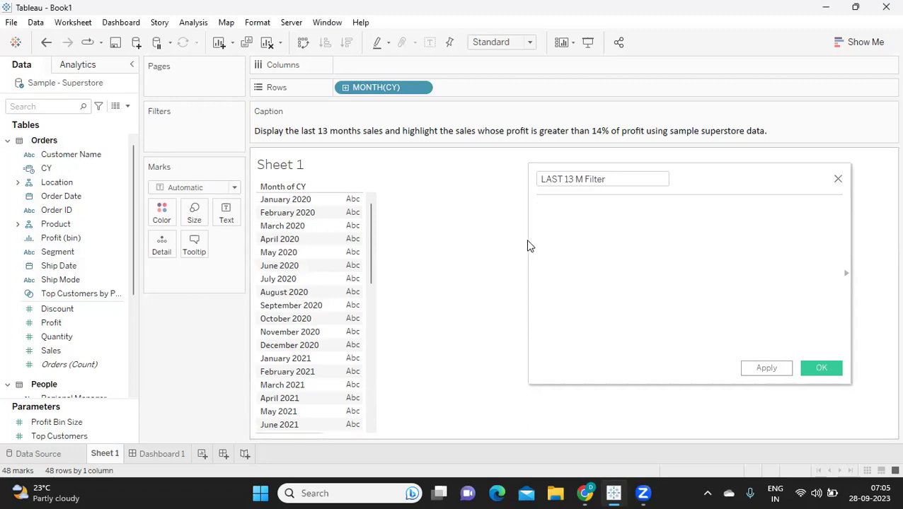
drag(528, 239, 519, 239)
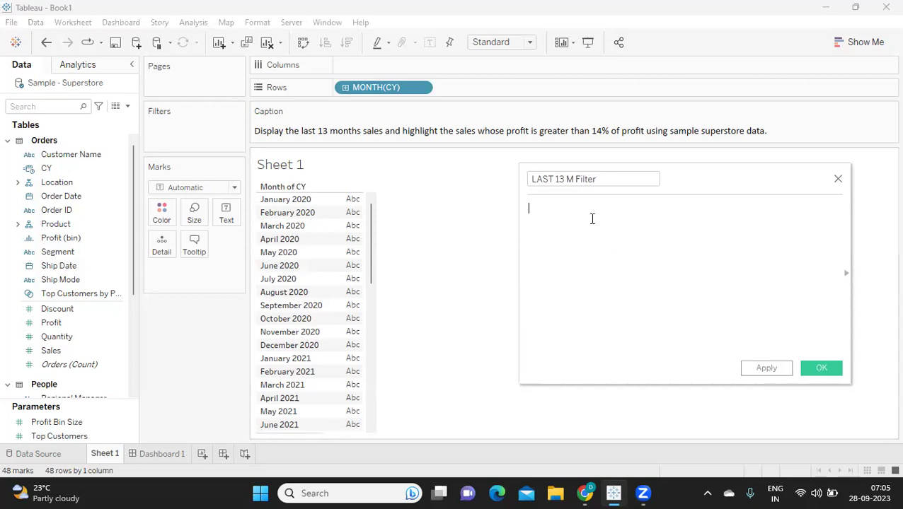
drag(699, 186, 731, 180)
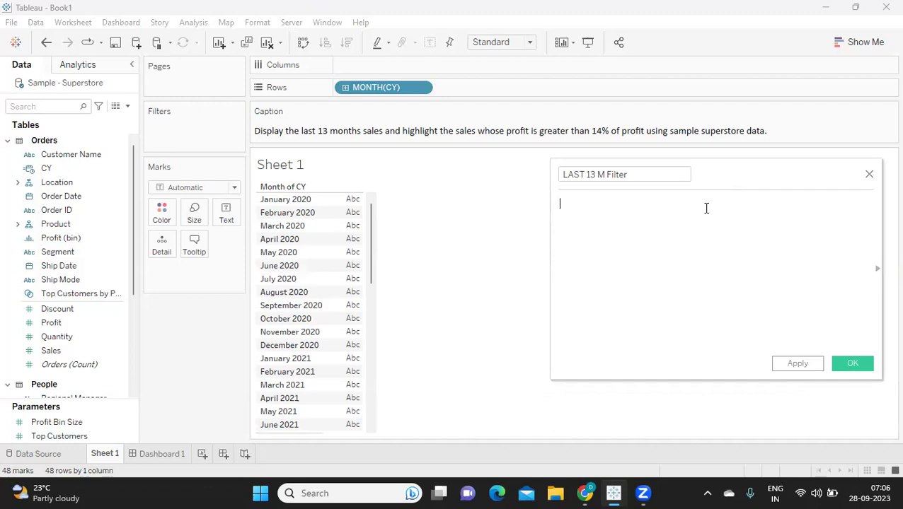
- Begin the LAST 13 M Filter formula with the DATEDIFF function
text(date)
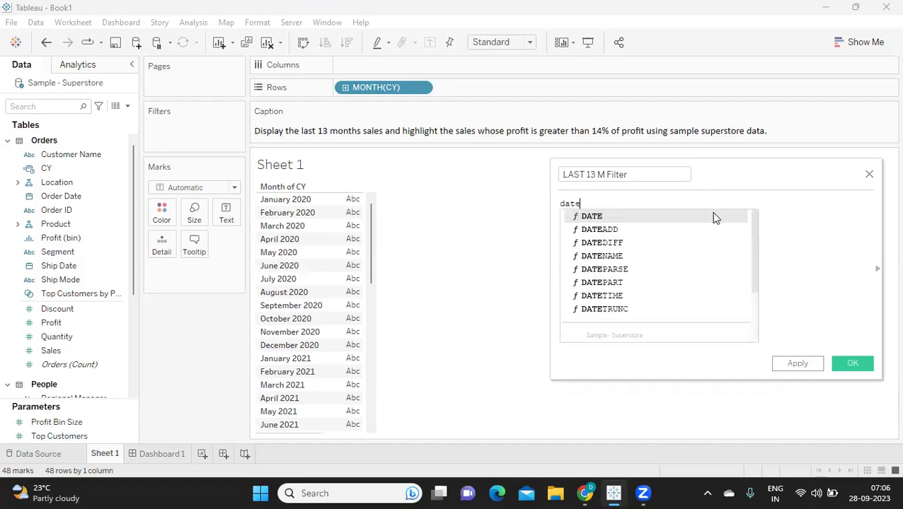
key(BackSpace)
key(BackSpace)
key(BackSpace)
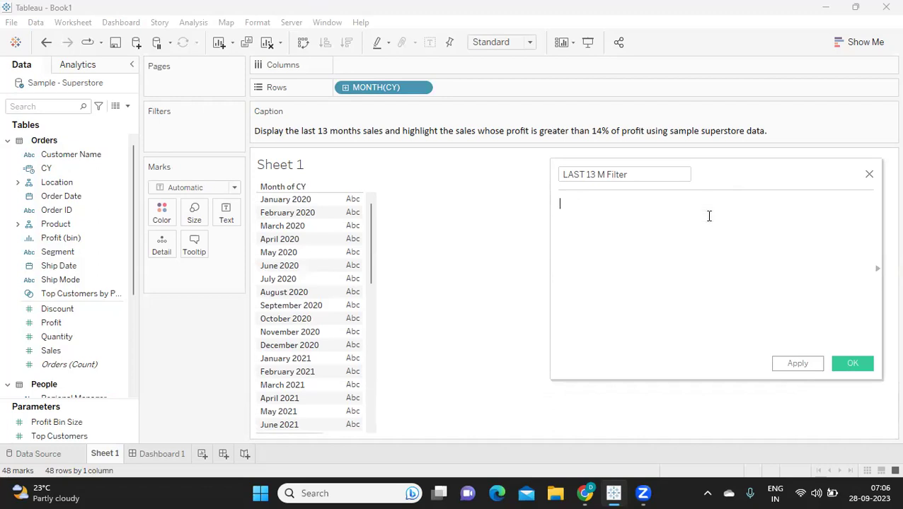
text(DATE)
key(Down)
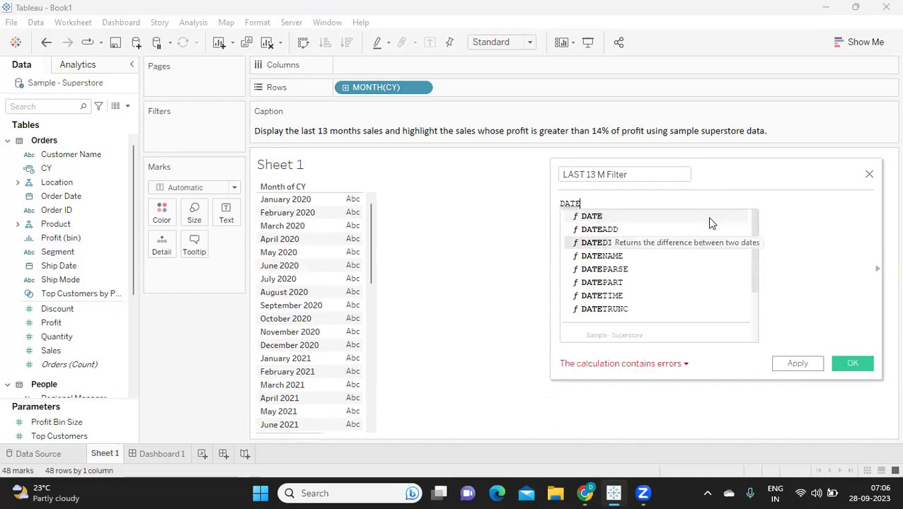
key(Return)
- Enter 'month' as the date part of the DATEDIFF function
text(')
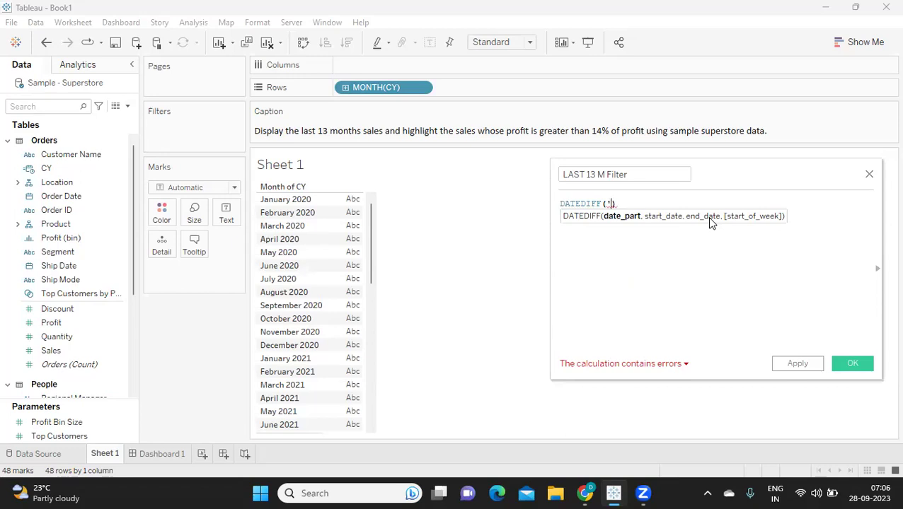
text(MO)
key(BackSpace)
key(BackSpace)
text(month)
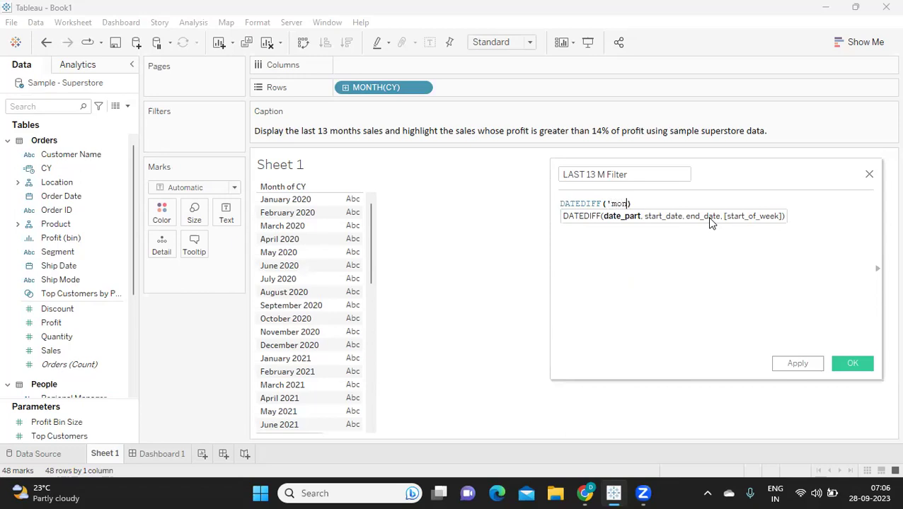
text(',)
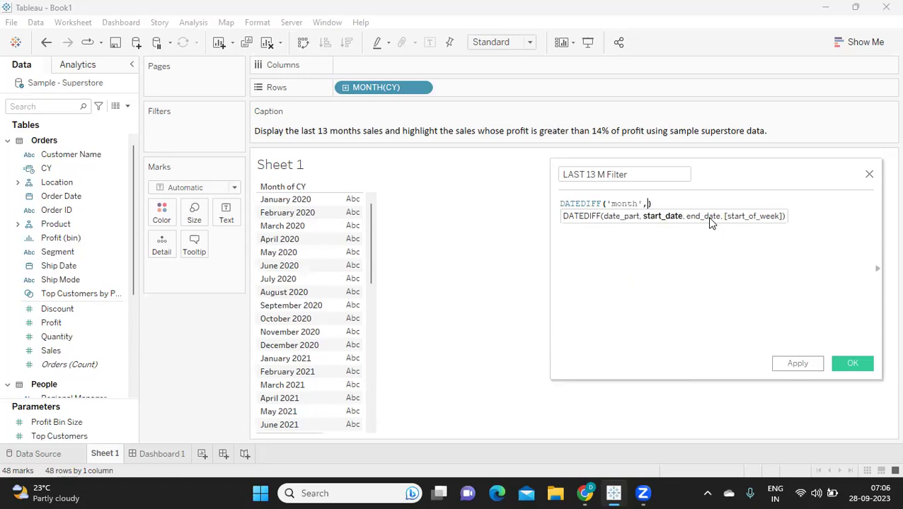
- Complete the function with [CY] as start date and TODAY() as end date, and apply the calculation
text([CY)
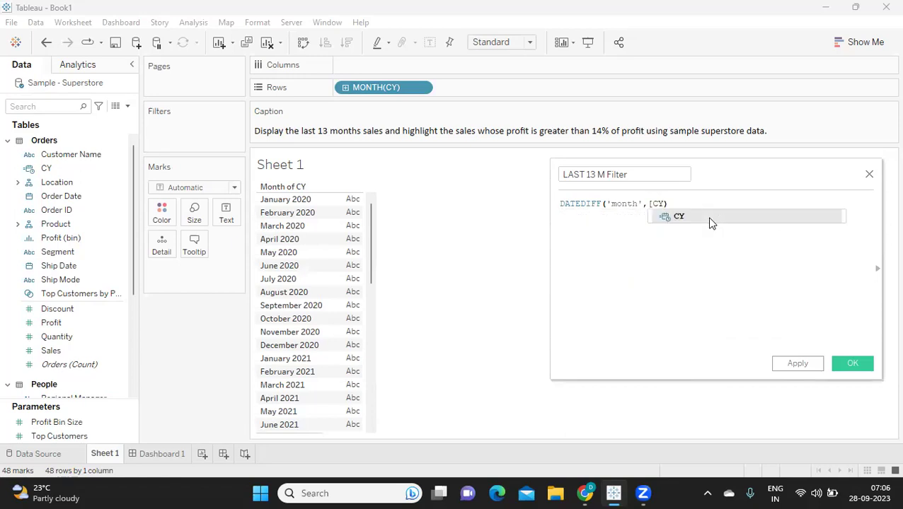
text(],tod)
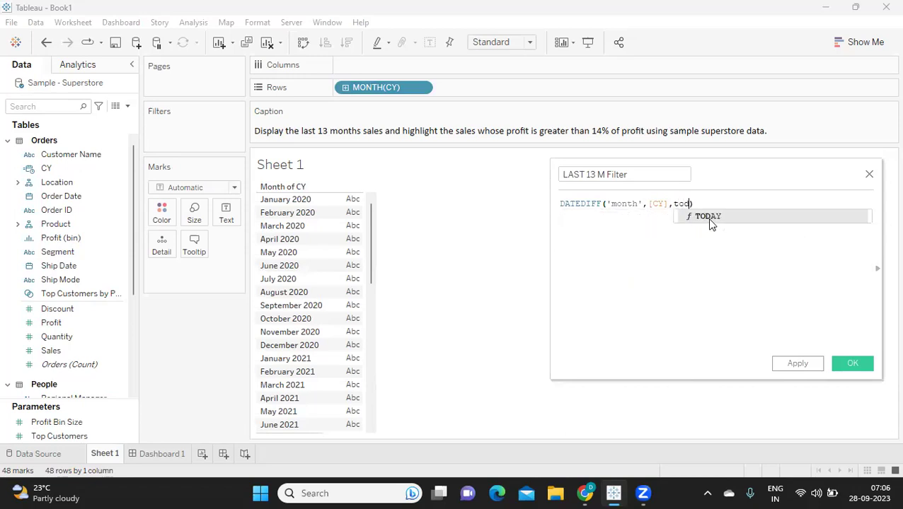
key(Return)
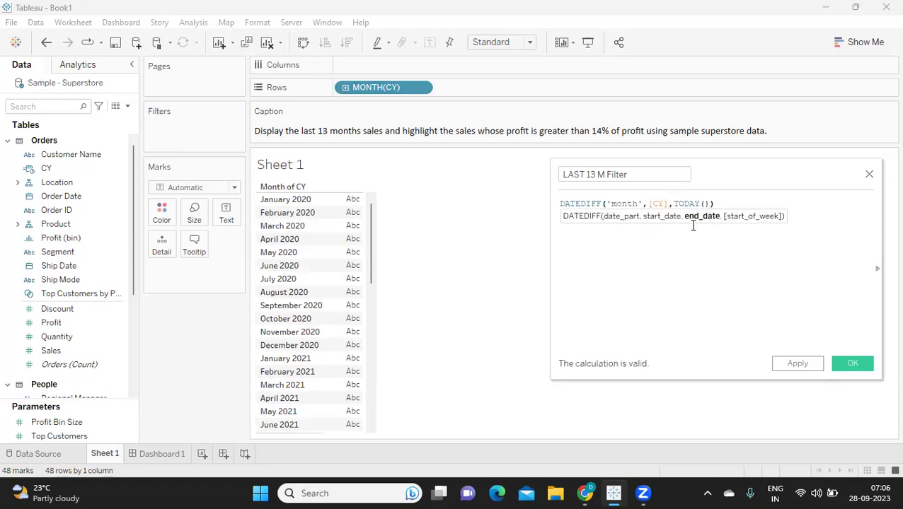
key(Right)
drag(673, 207, 711, 207)
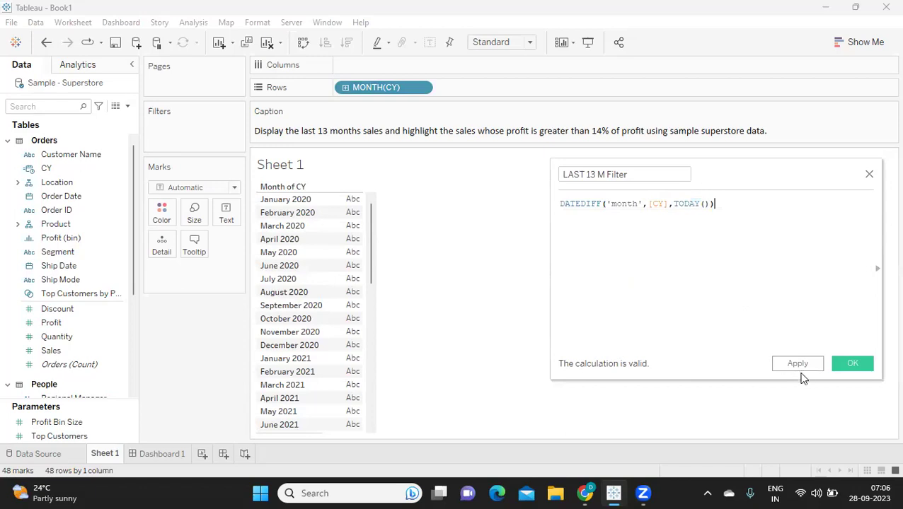
drag(728, 204, 580, 203)
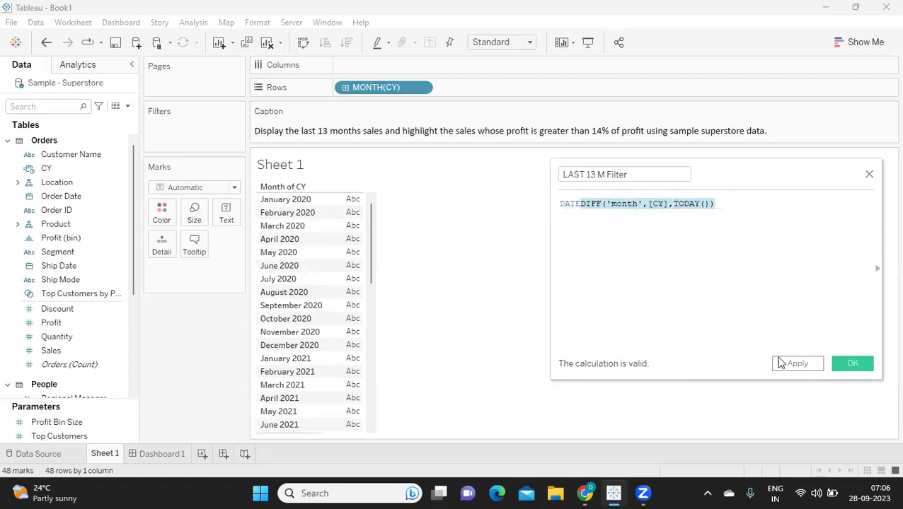
click(797, 363)
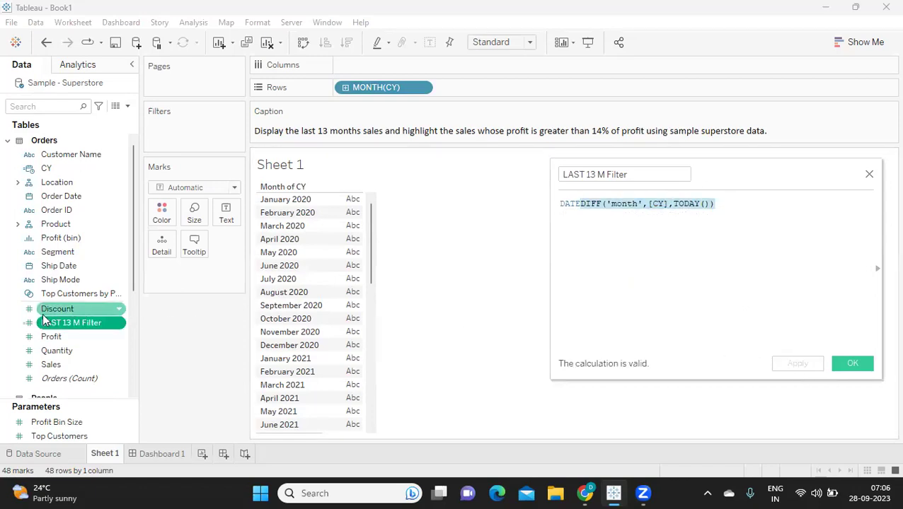
- Convert LAST 13 M Filter to a dimension, add it to Rows after CY, and check its values for September 2023 and September 2022
click(119, 323)
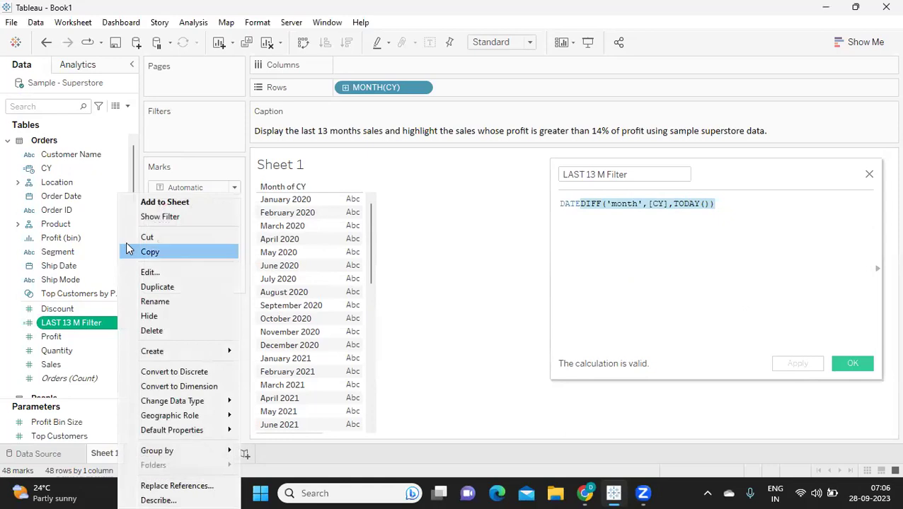
click(188, 387)
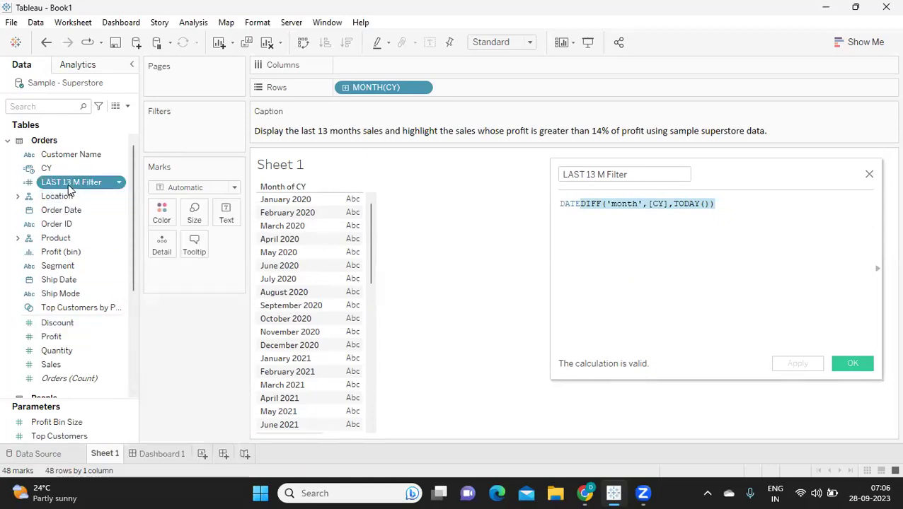
drag(68, 184, 470, 91)
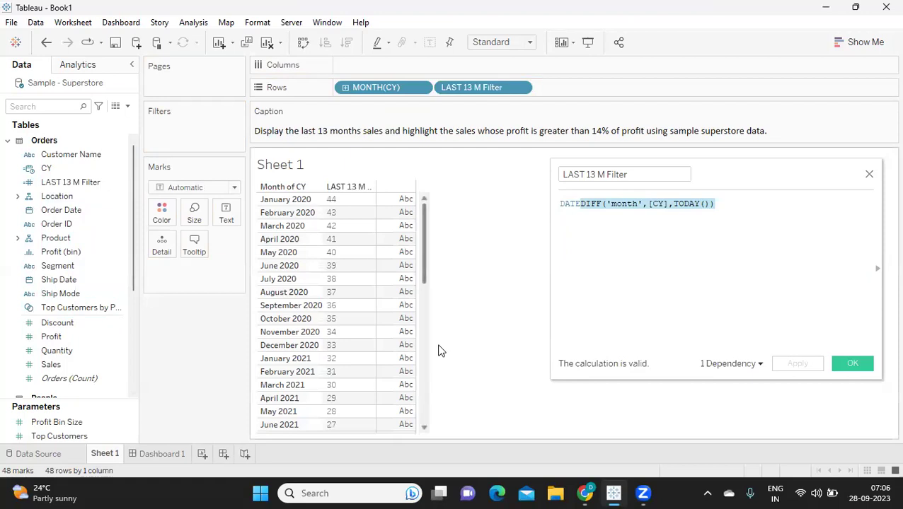
scroll(460, 309, down, 5)
scroll(460, 309, down, 5)
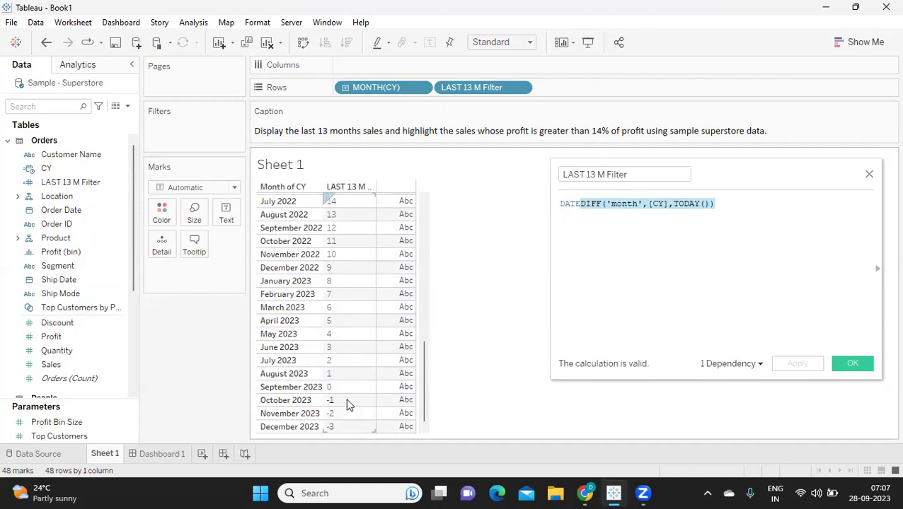
click(290, 390)
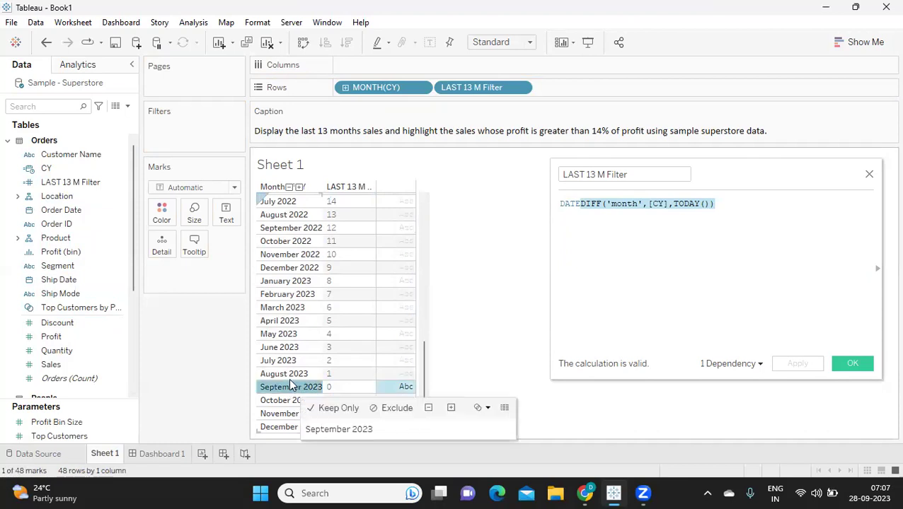
click(293, 227)
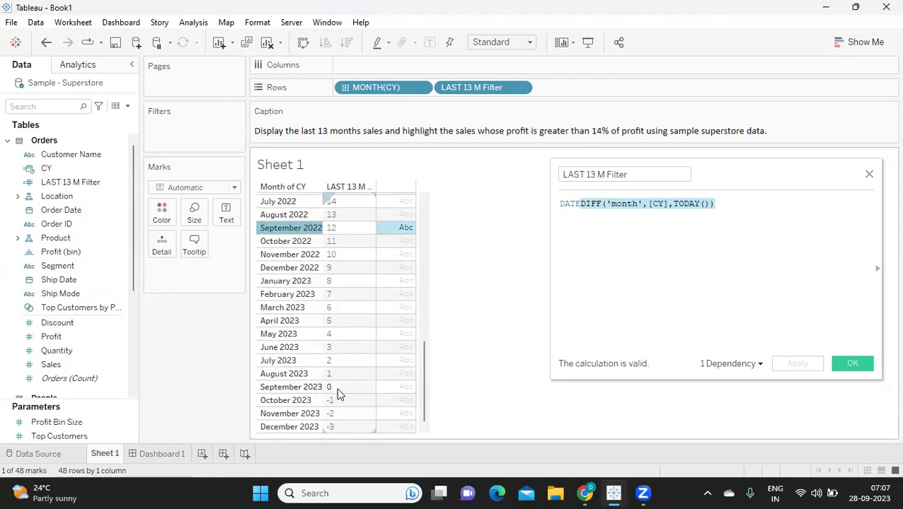
- Extend the LAST 13 M Filter formula with the condition >=0 followed by "and"
click(608, 233)
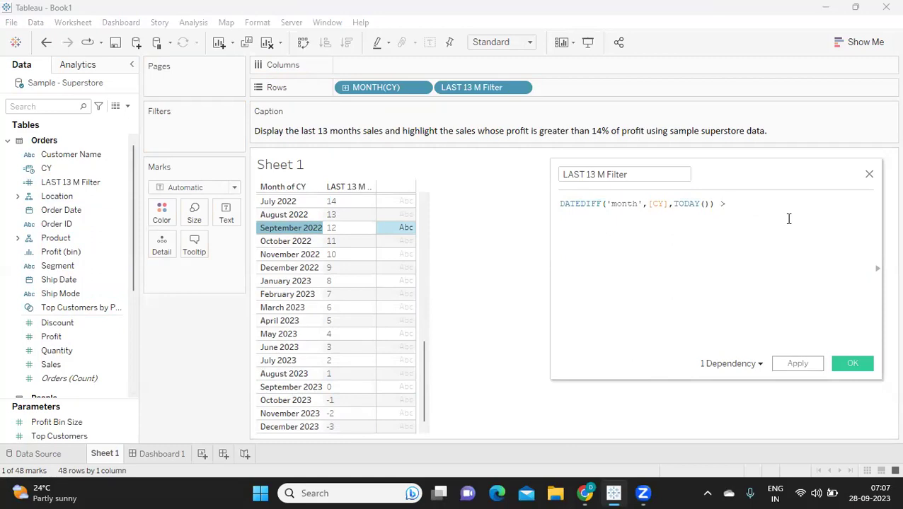
text(> =0 and)
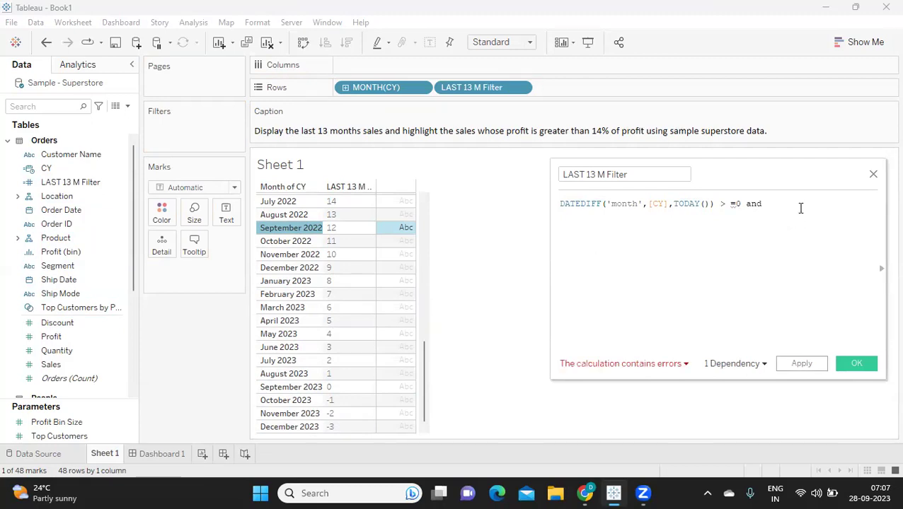
click(732, 203)
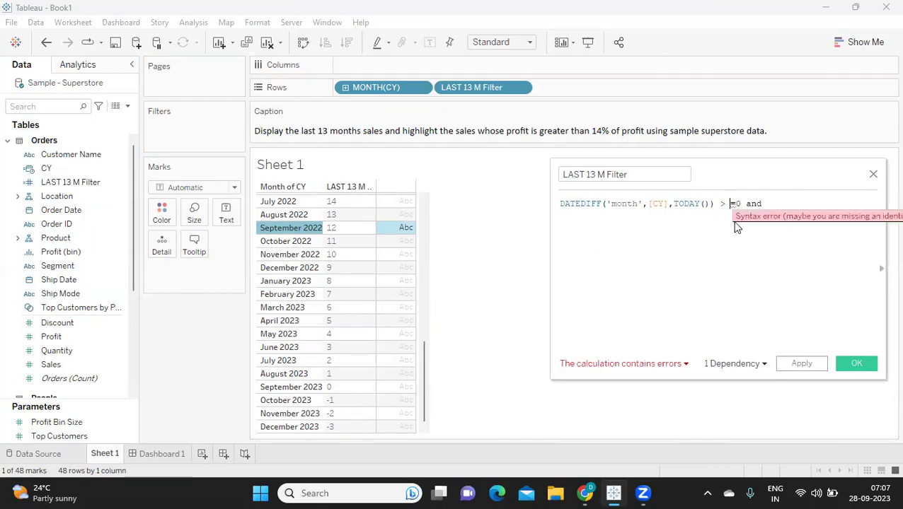
key(BackSpace)
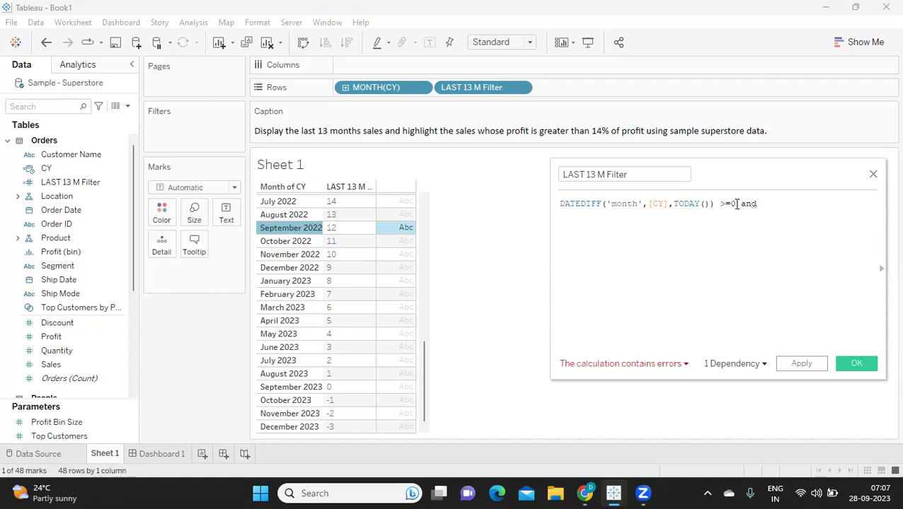
- Duplicate the DATEDIFF condition onto a second formula line and change its comparison to <13
drag(736, 204, 558, 196)
key(ctrl+c)
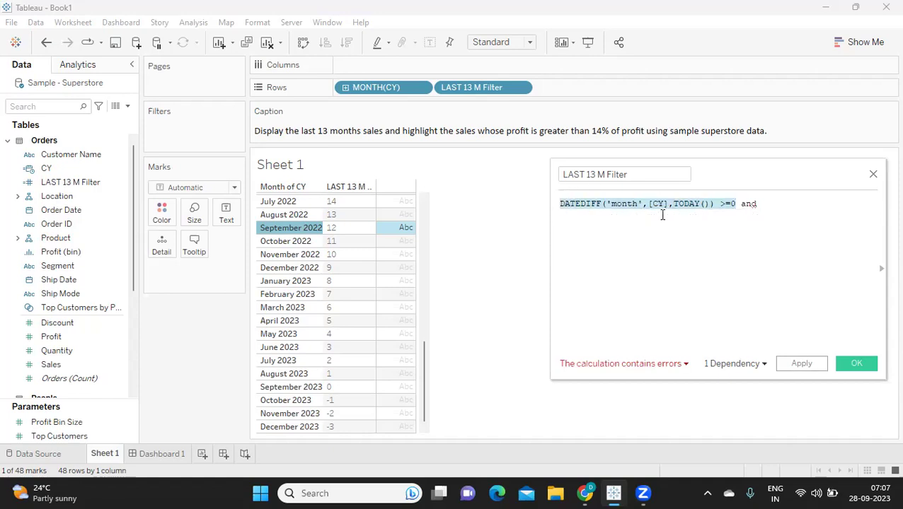
click(800, 206)
key(Return)
key(ctrl+v)
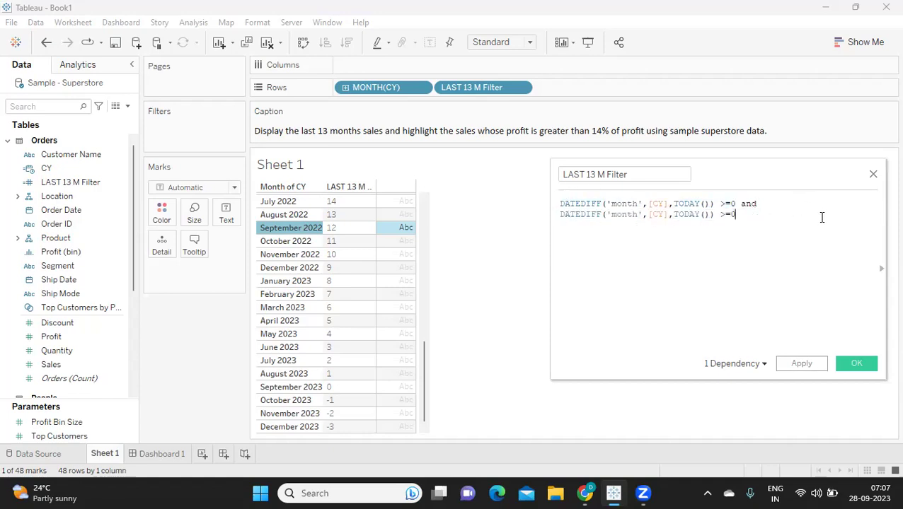
drag(721, 215, 733, 213)
text(<)
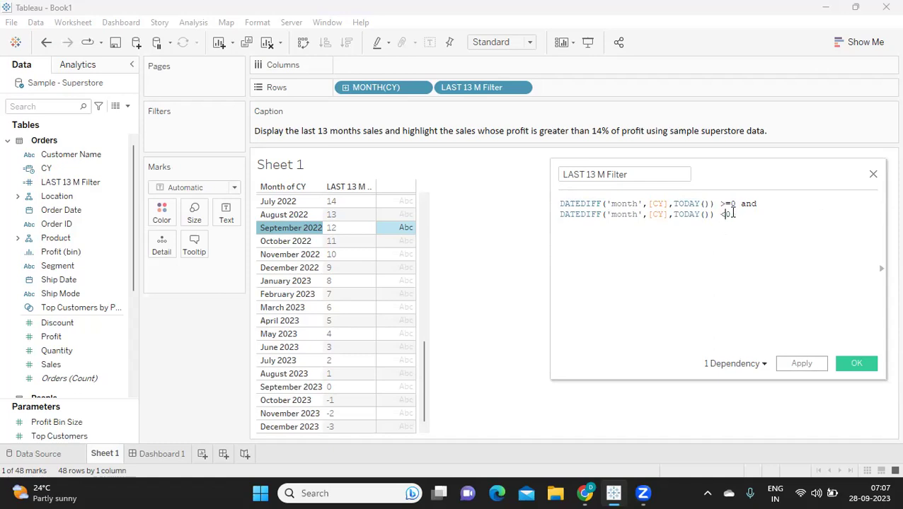
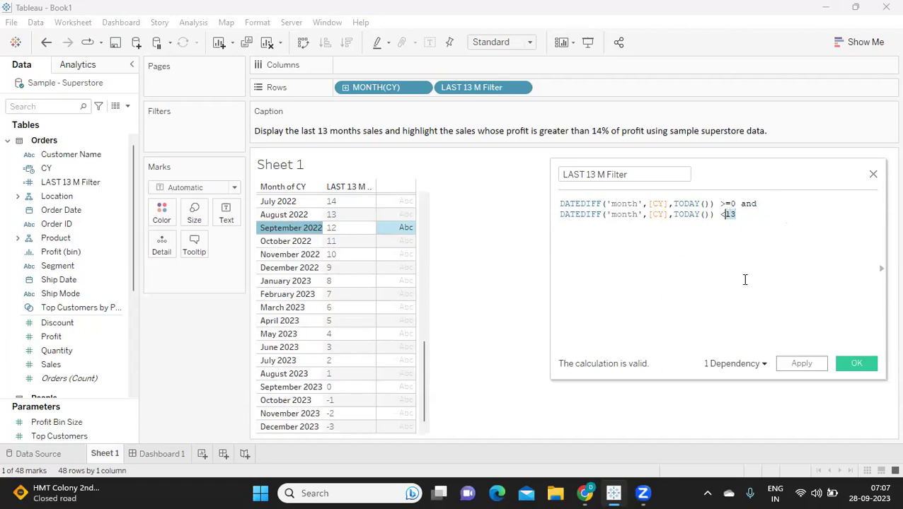
- Add the comment "//Create a Parameter and replace to make the code dynamic" after the <13 condition and apply the calculation
drag(771, 177, 753, 166)
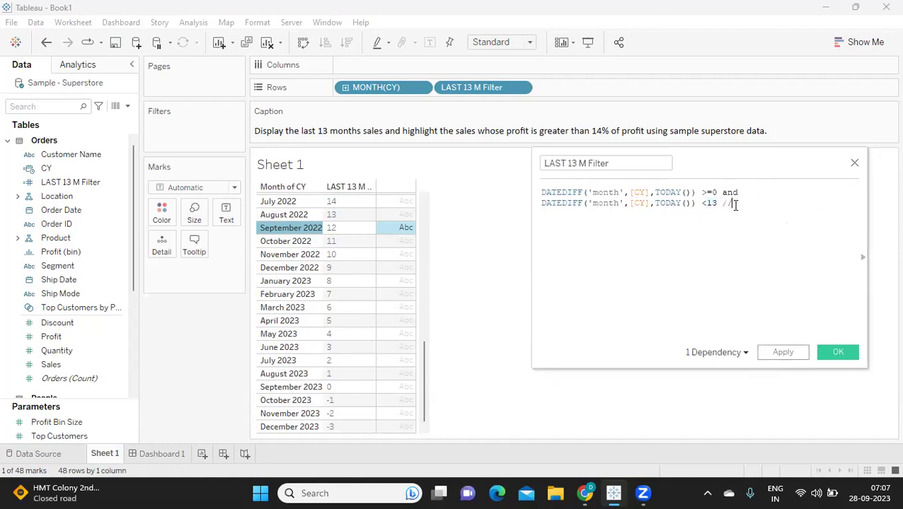
text(//Create a Parameter and )
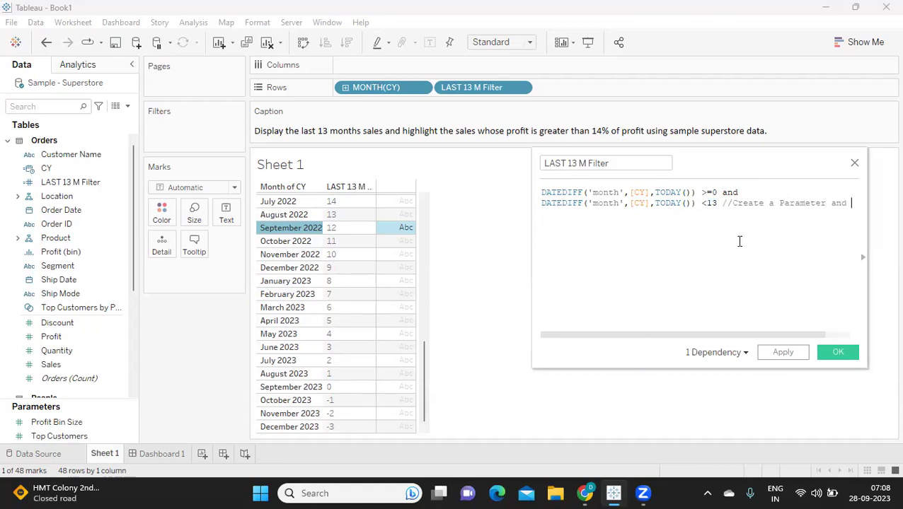
text(replace to mak)
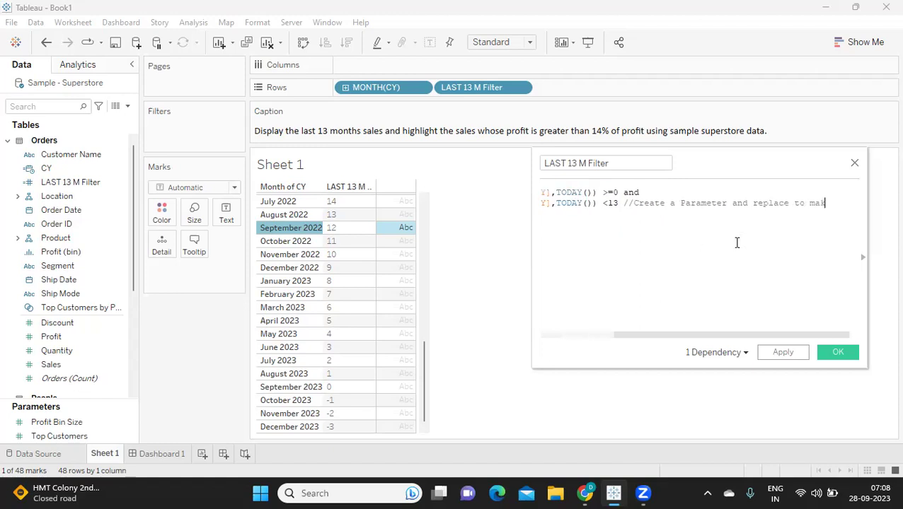
text(e the cooe dynamic)
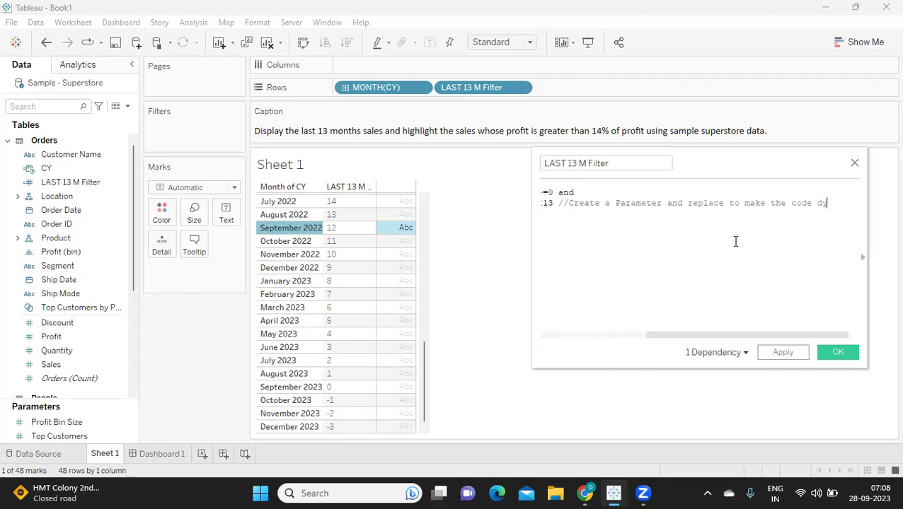
click(783, 352)
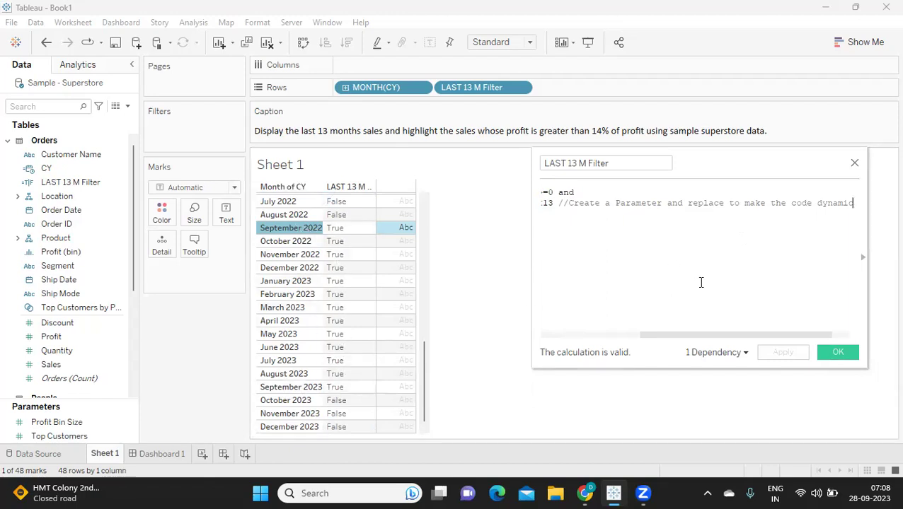
- Add an INDEX() calculation to Rows after LAST 13 M Filter and make it discrete
double_click(570, 87)
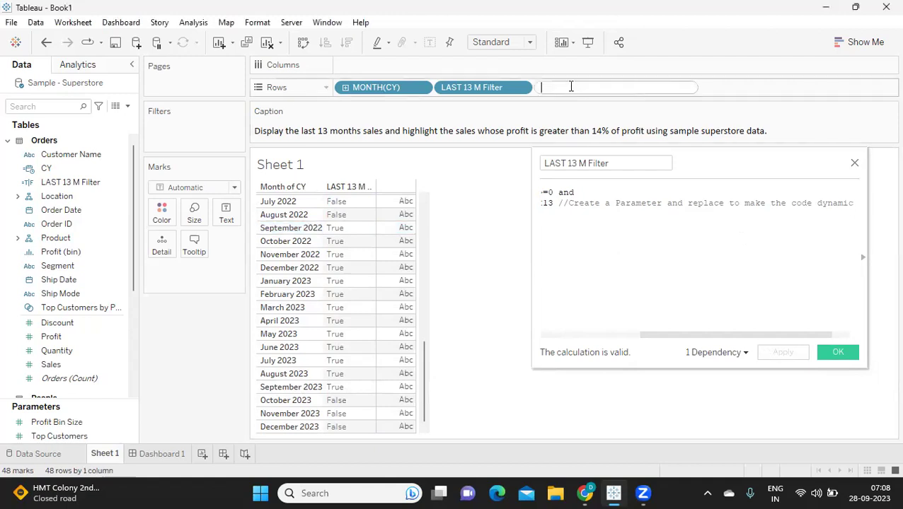
text(inde)
key(Return)
key(Return)
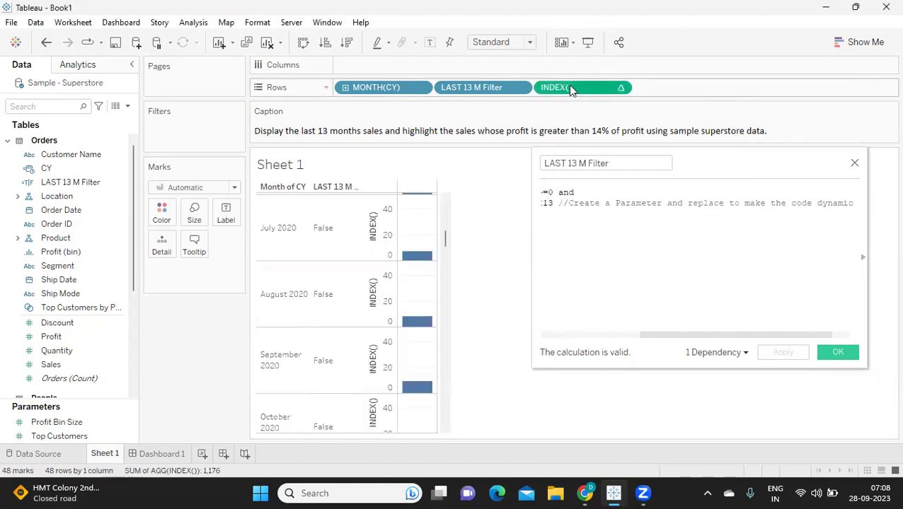
click(620, 88)
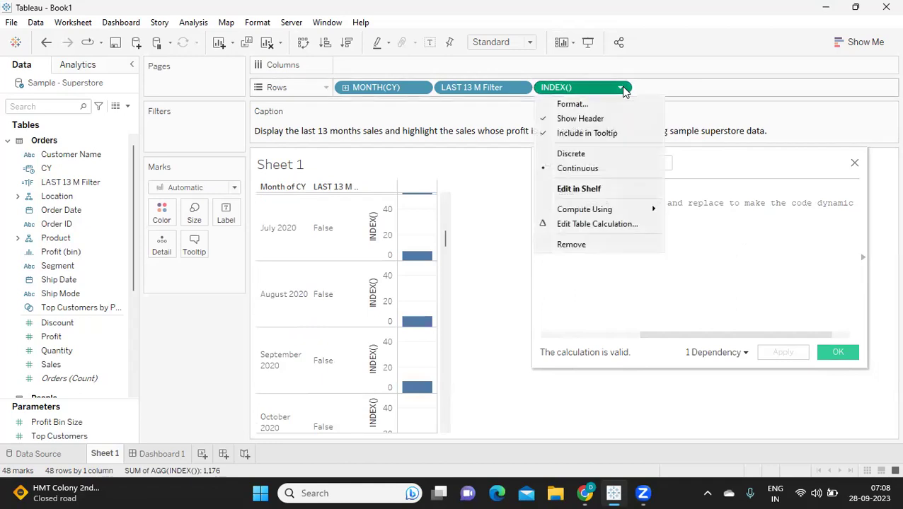
click(581, 152)
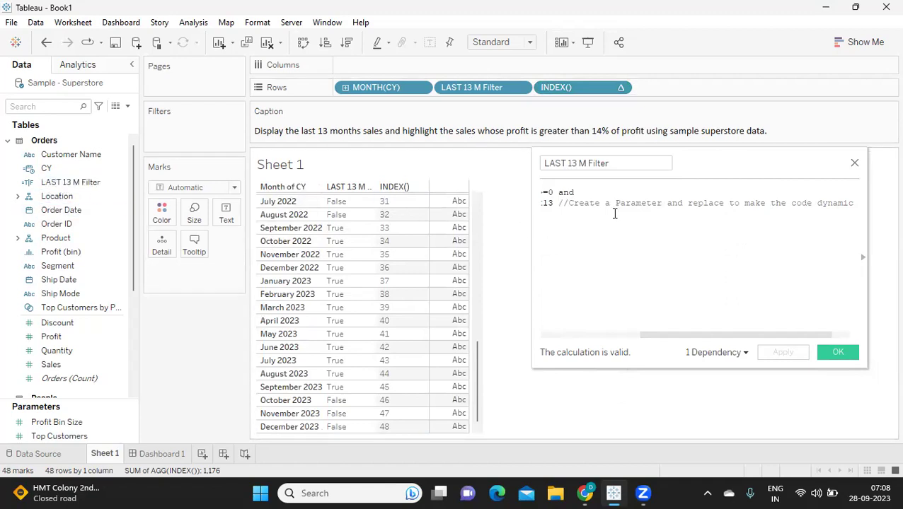
- Filter the sheet to the True values of LAST 13 M Filter, check the indexed months, and accept the open calculation
drag(65, 182, 142, 151)
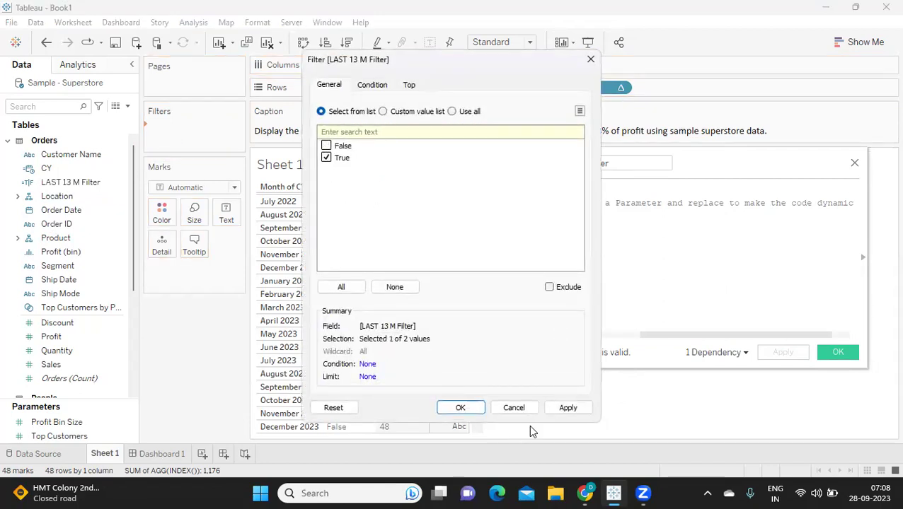
click(562, 408)
click(460, 409)
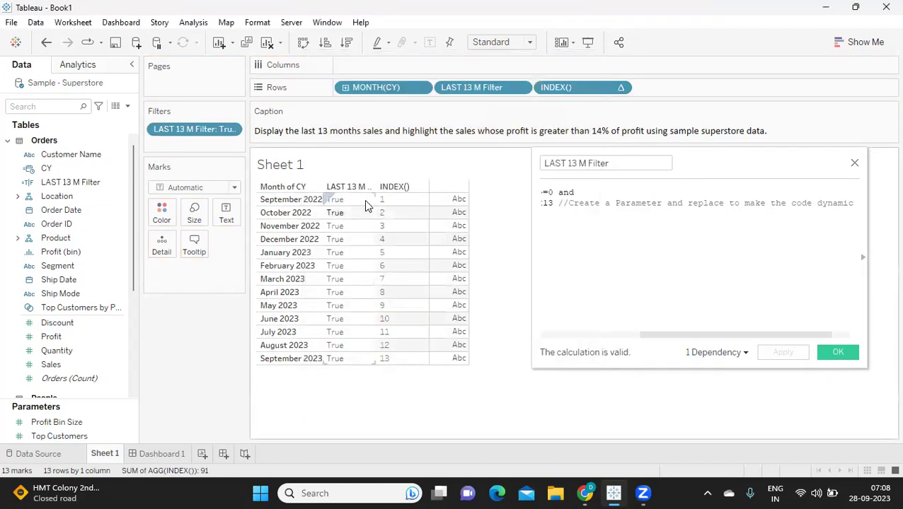
drag(381, 199, 406, 375)
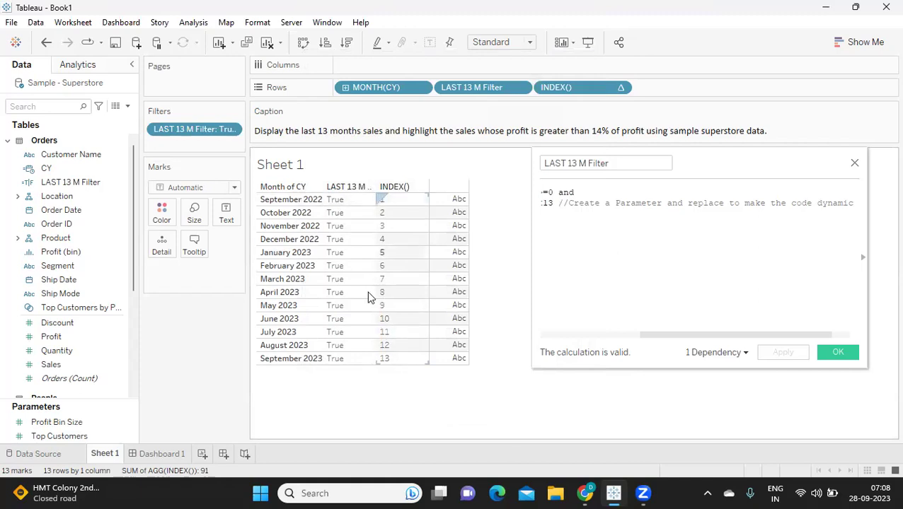
drag(533, 317, 266, 280)
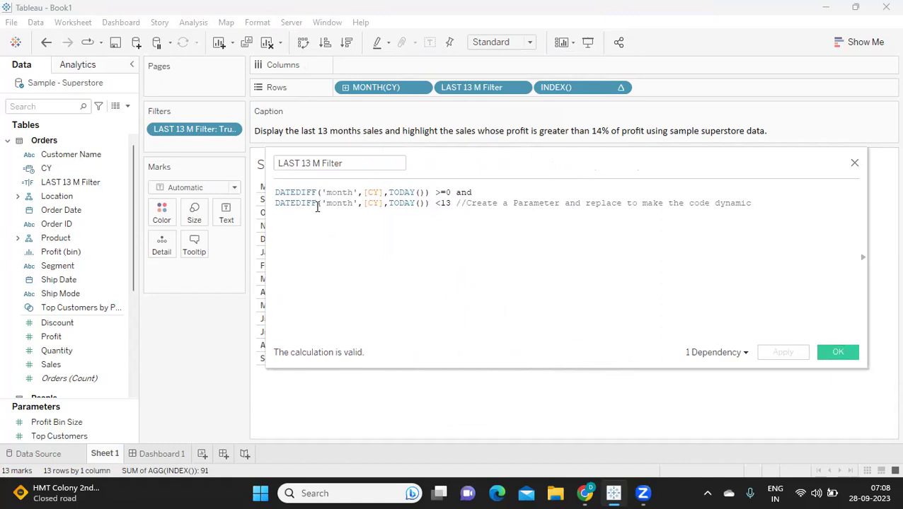
click(840, 353)
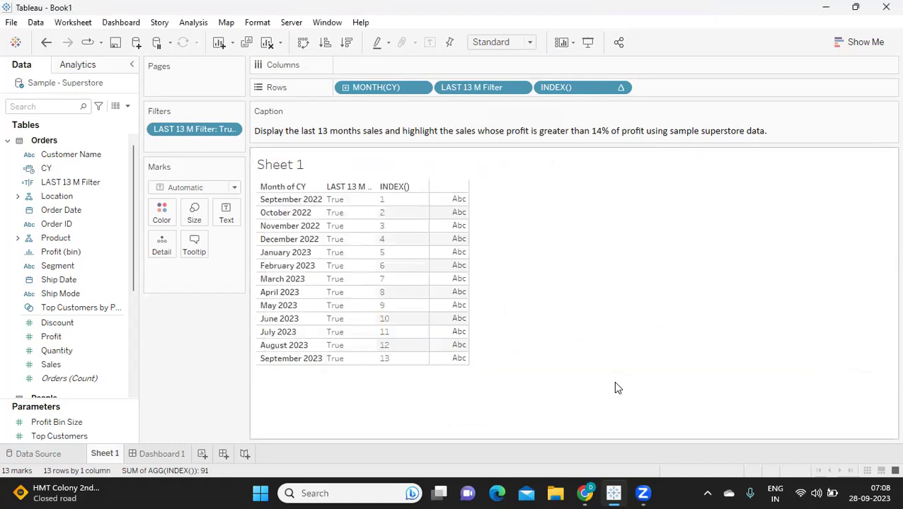
- Create a calculated field named LAST 13 M SALES
click(127, 107)
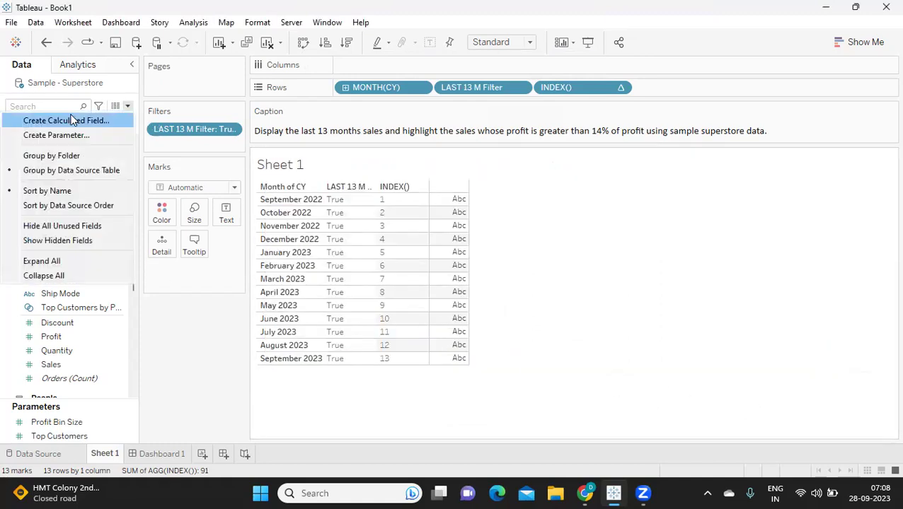
click(70, 120)
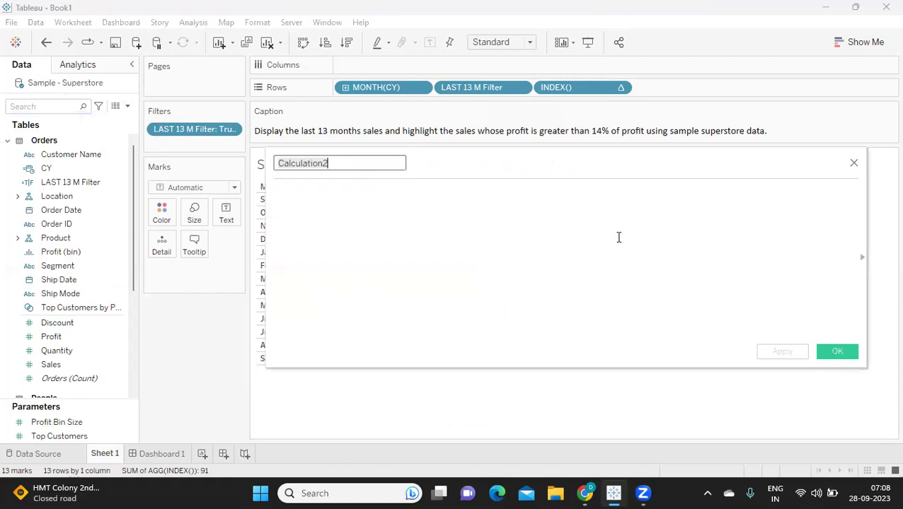
text(LAST 13 M)
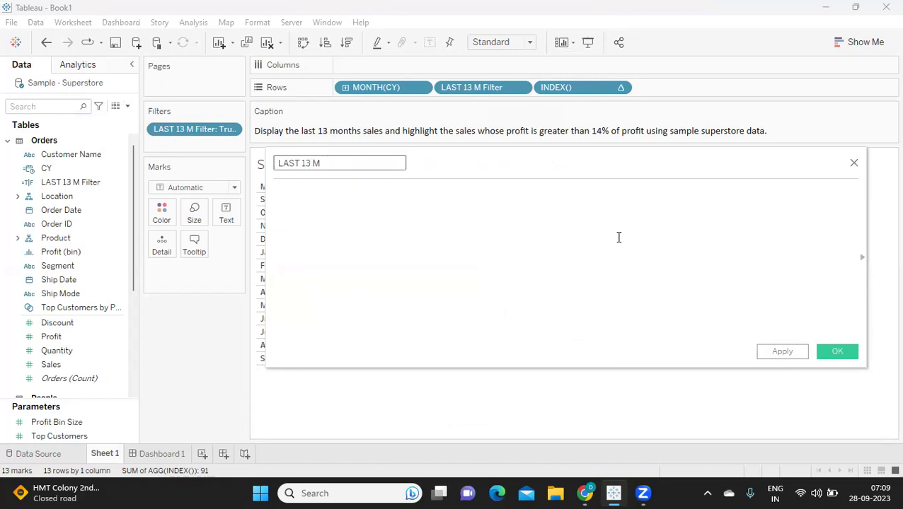
text(SALES)
key(Tab)
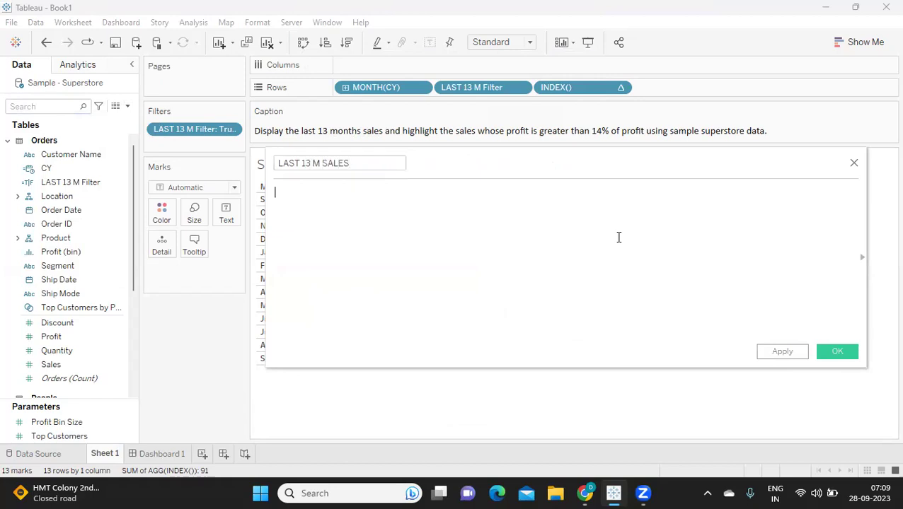
- Enter the formula IF [LAST 13 M Filter] = TRUE THEN [Sales] END for LAST 13 M SALES
text(IF LAS)
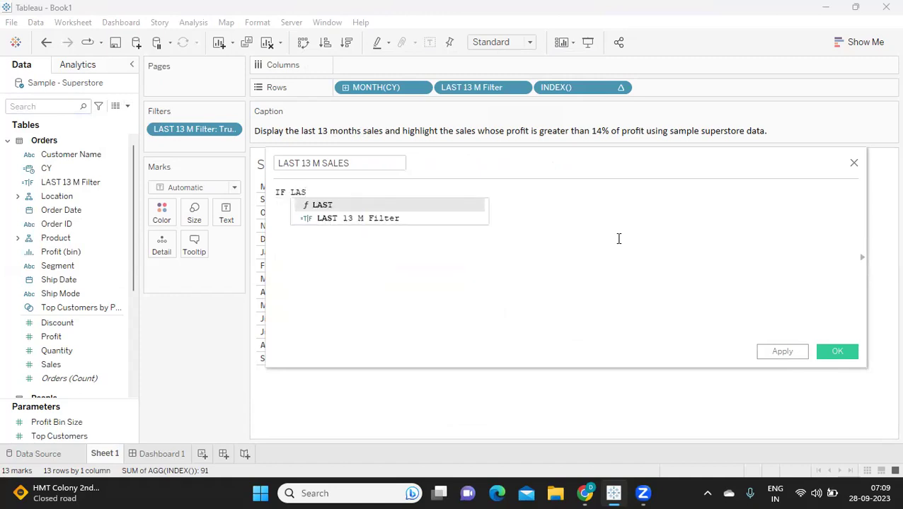
key(Down)
key(Return)
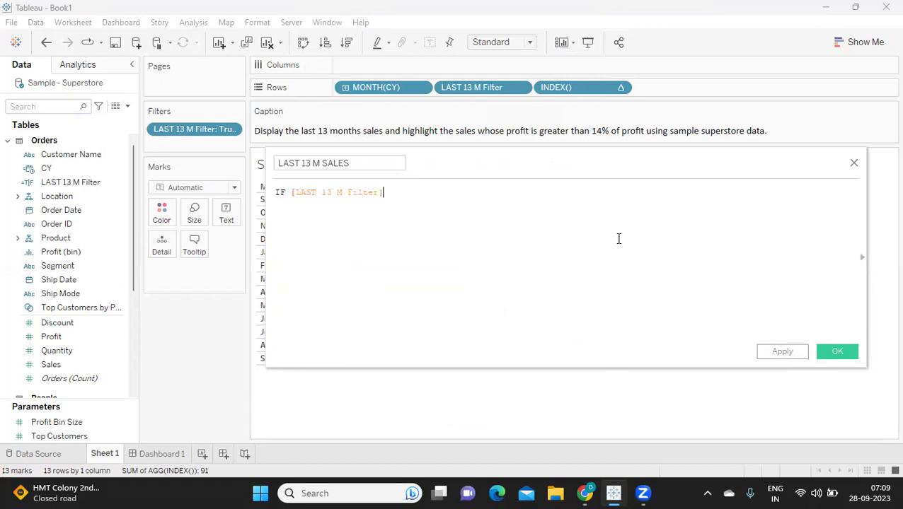
text(= TRU)
key(Return)
text(THEN SAL)
key(Return)
text(END)
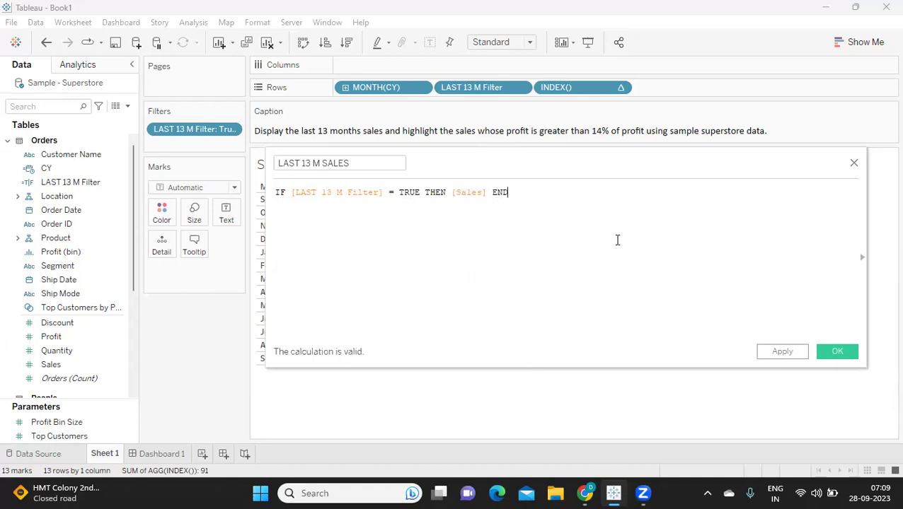
drag(564, 190, 268, 185)
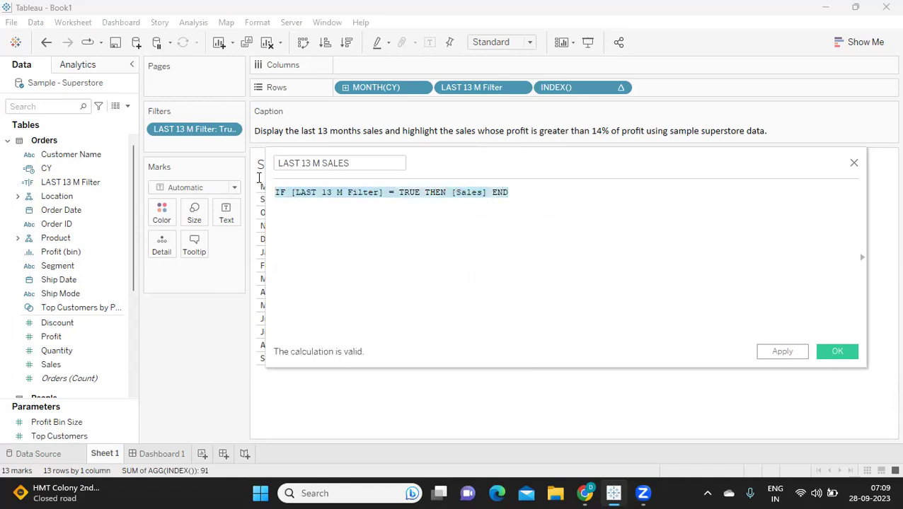
click(416, 245)
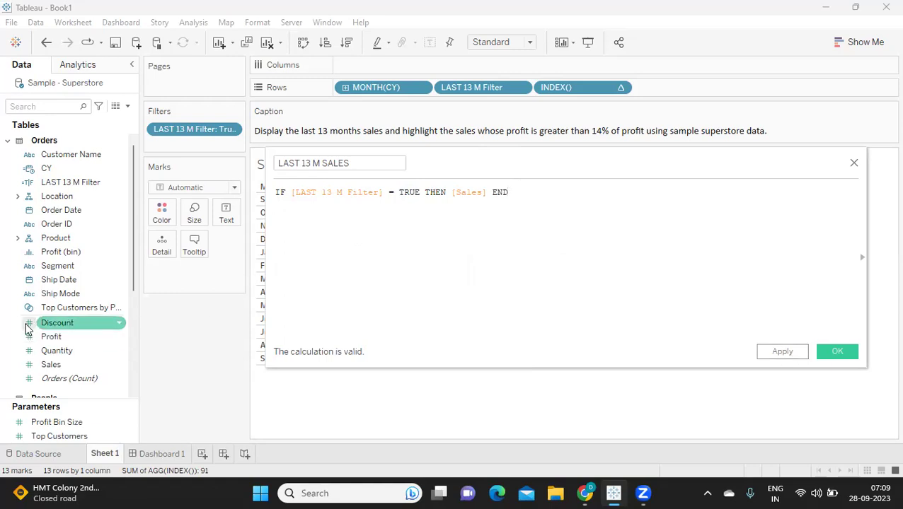
- Save the LAST 13 M SALES calculation and show the field as text marks in the table
click(783, 353)
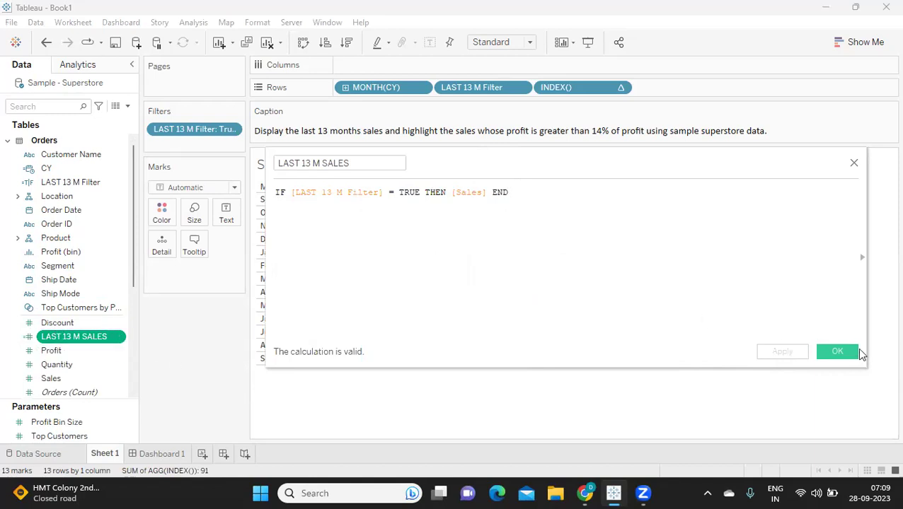
click(837, 352)
drag(47, 340, 225, 218)
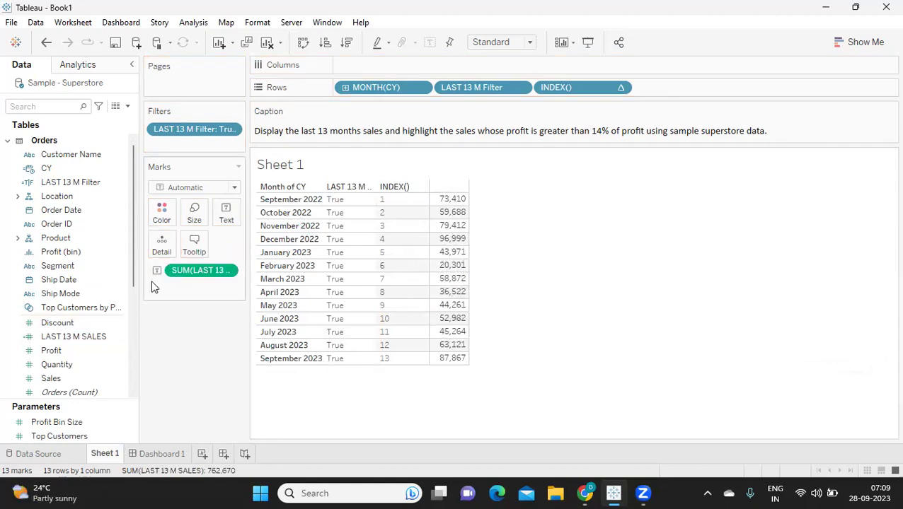
- Duplicate the LAST 13 M SALES field
right_click(119, 338)
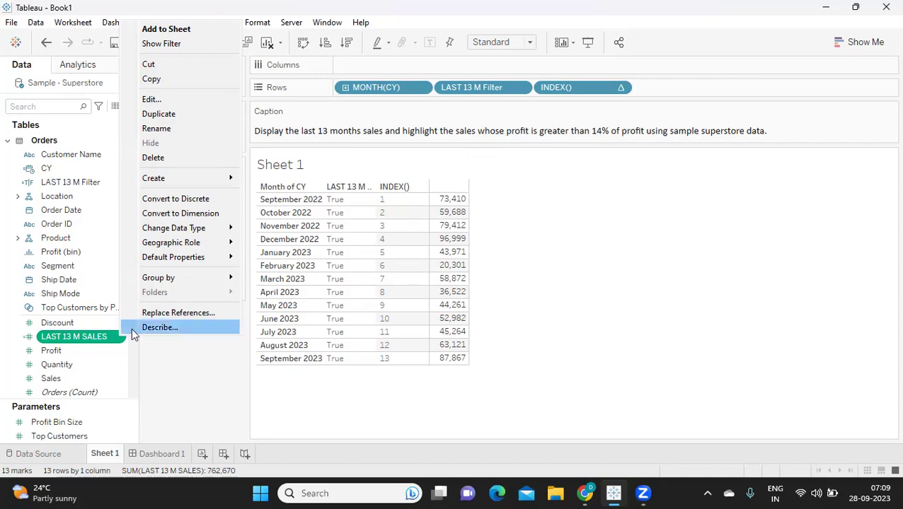
click(171, 388)
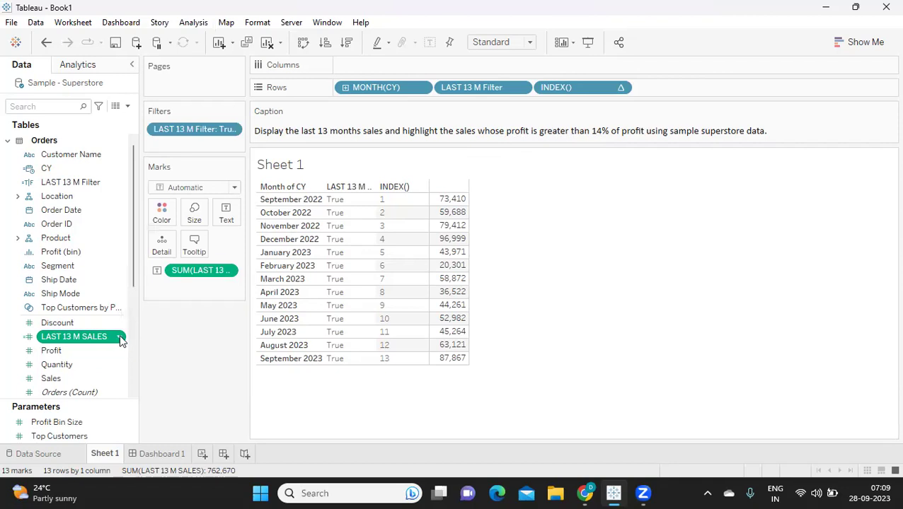
click(120, 341)
click(140, 116)
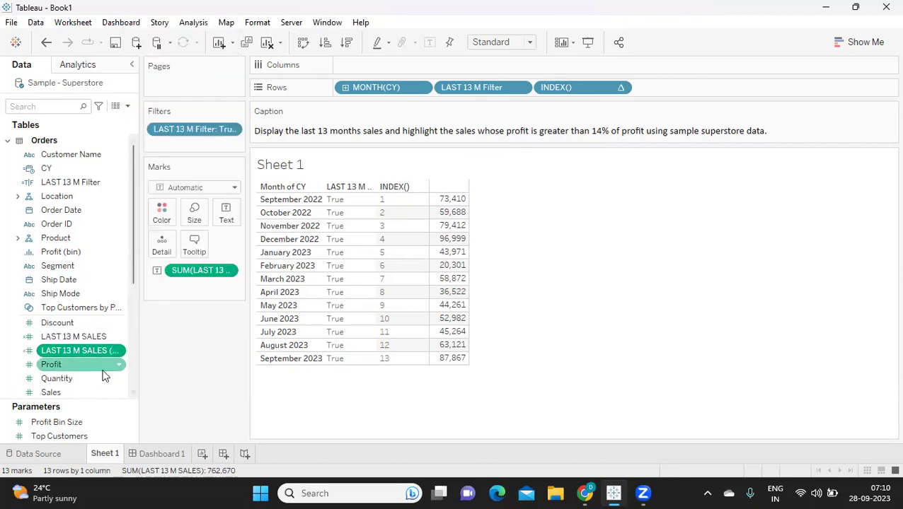
- Edit the copied LAST 13 M SALES field and replace [Sales] with [Profit] in its formula
click(119, 351)
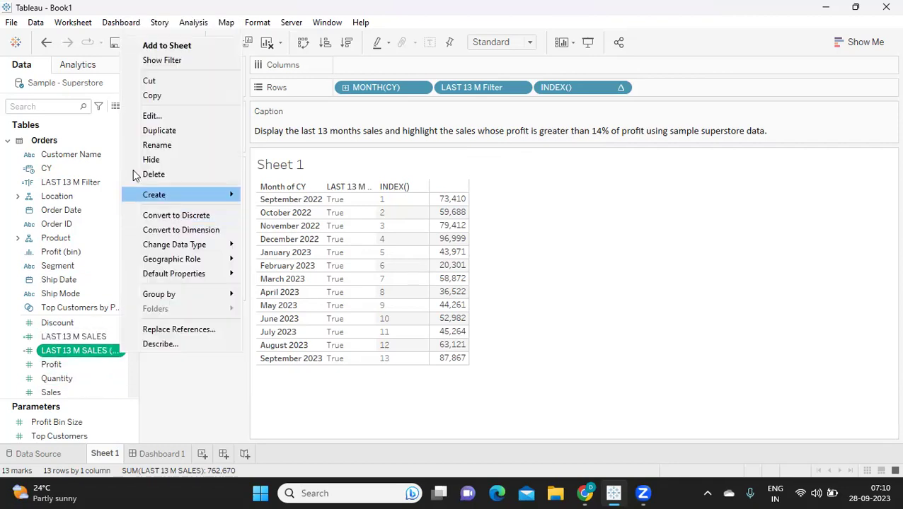
click(152, 117)
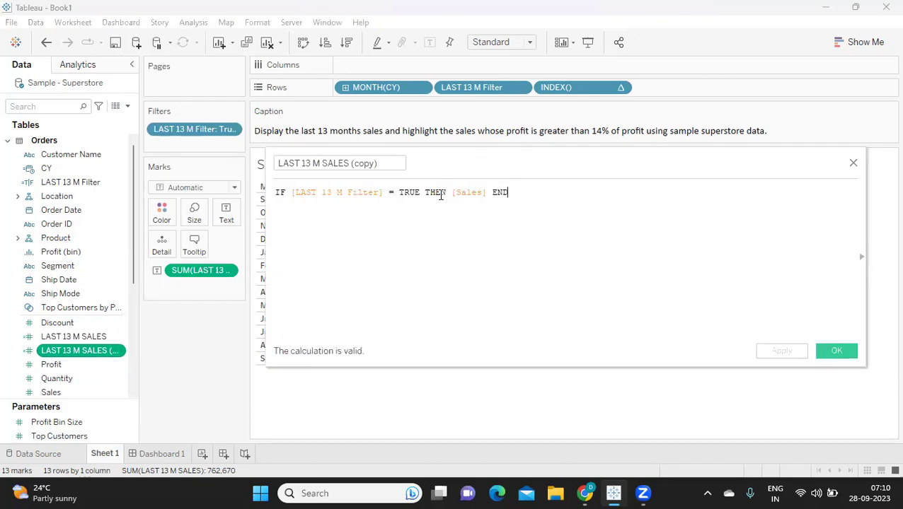
drag(453, 192, 489, 192)
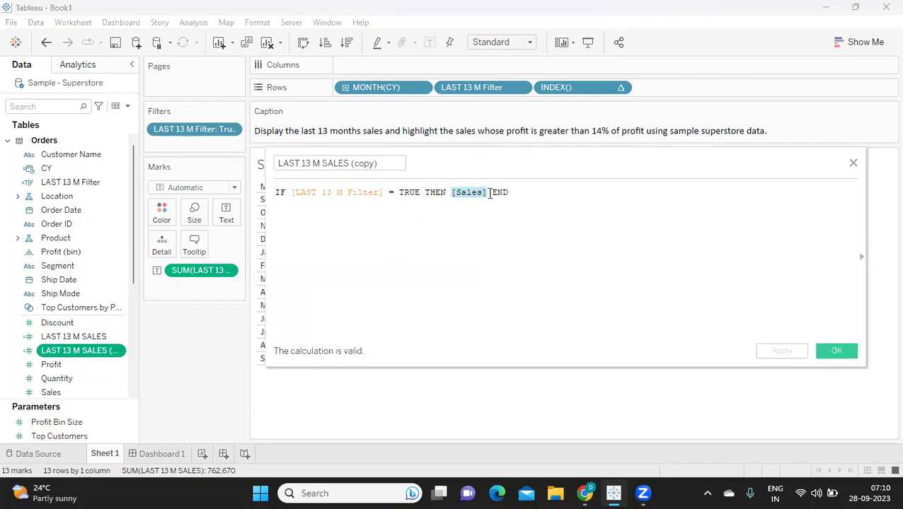
text(profit)
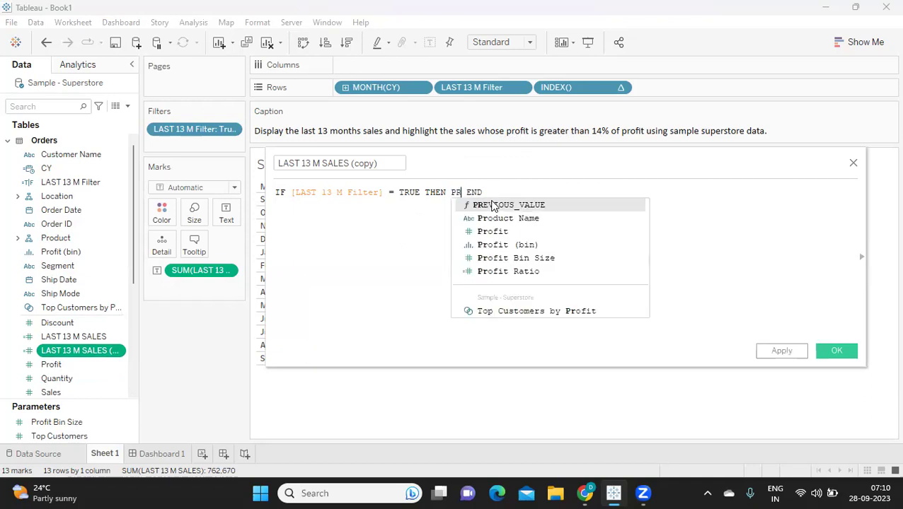
click(497, 204)
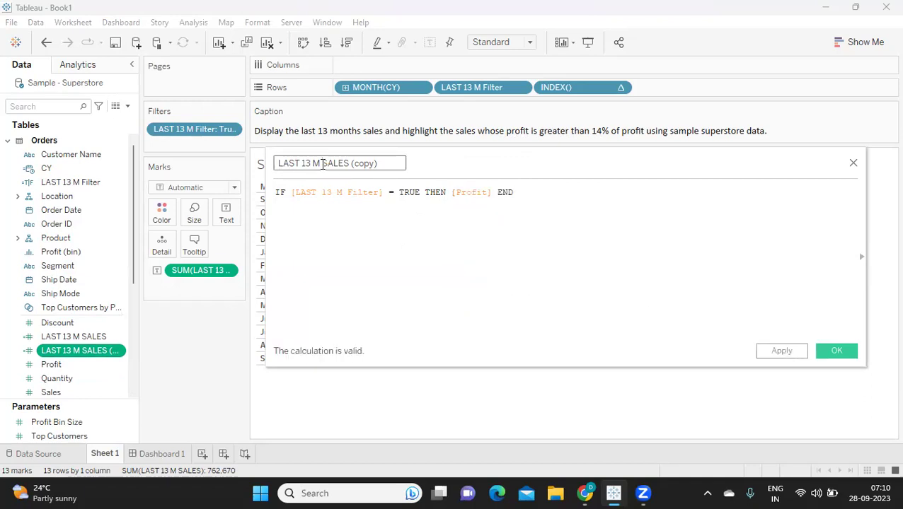
- Rename the copied calculation as LAST 13 M PROFIT and save it
drag(322, 163, 386, 164)
text(PR)
click(782, 351)
click(834, 352)
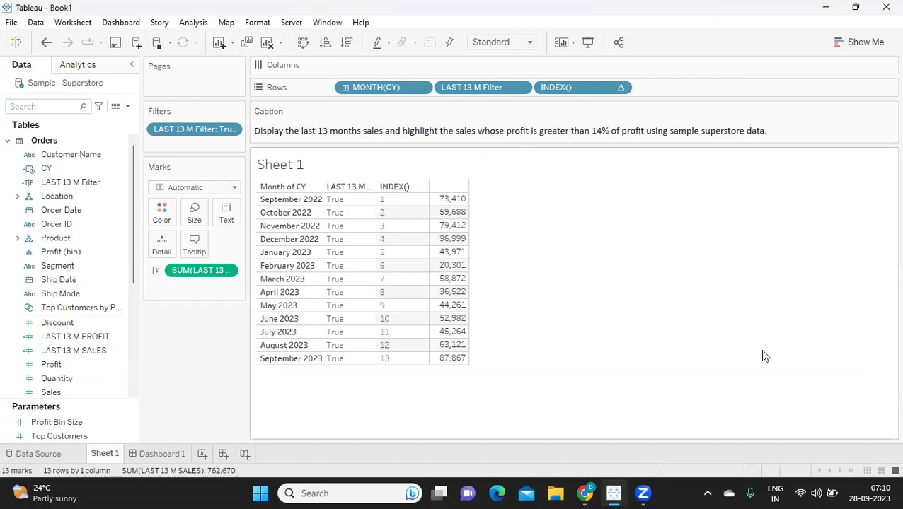
- Show LAST 13 M PROFIT as text marks alongside LAST 13 M SALES
click(76, 354)
drag(76, 357, 226, 215)
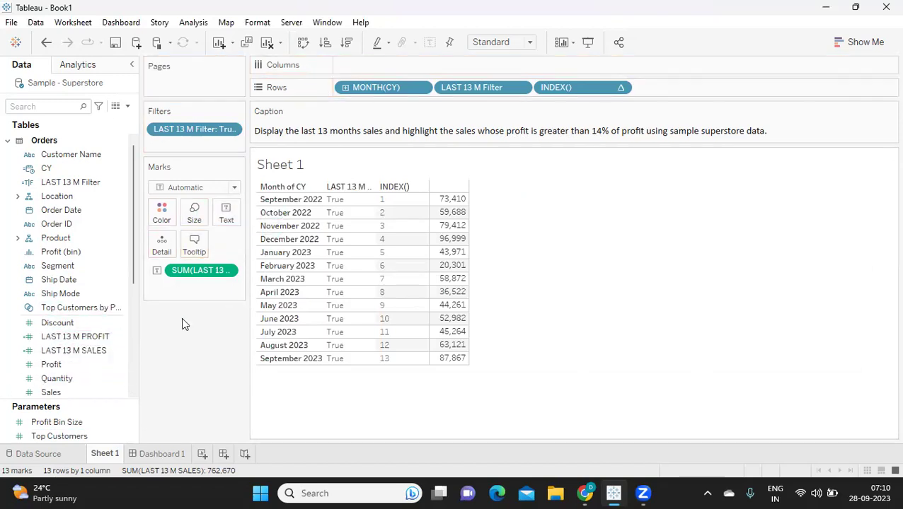
click(78, 338)
drag(86, 340, 227, 215)
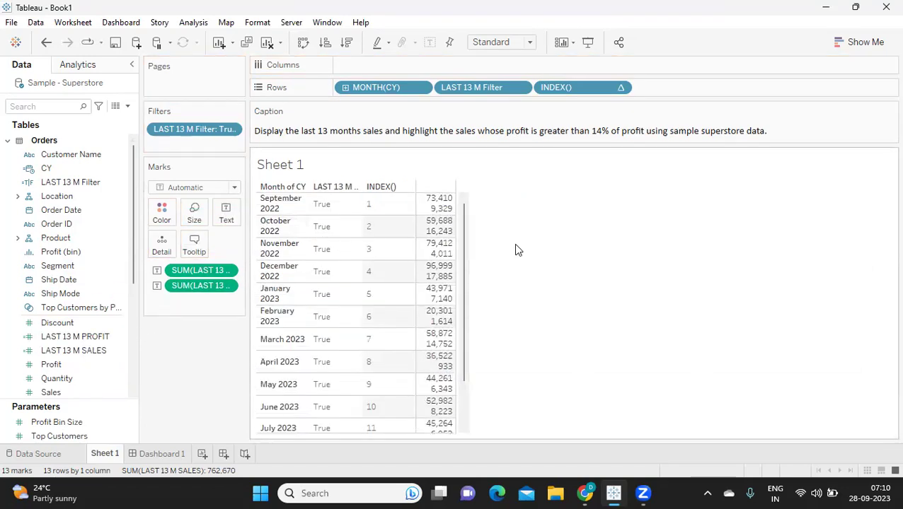
- Convert the view to a text table and move MONTH(CY) from Columns to Rows before LAST 13 M Filter
click(864, 41)
click(792, 77)
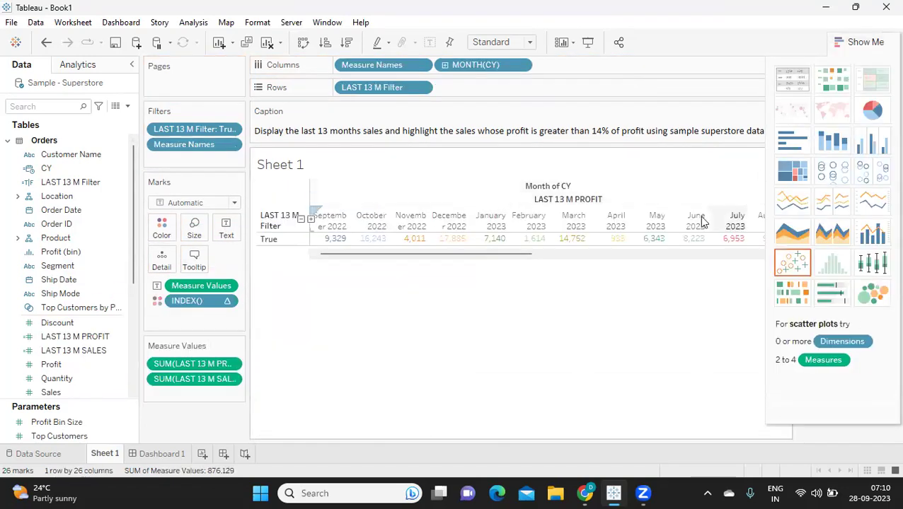
drag(469, 68, 343, 88)
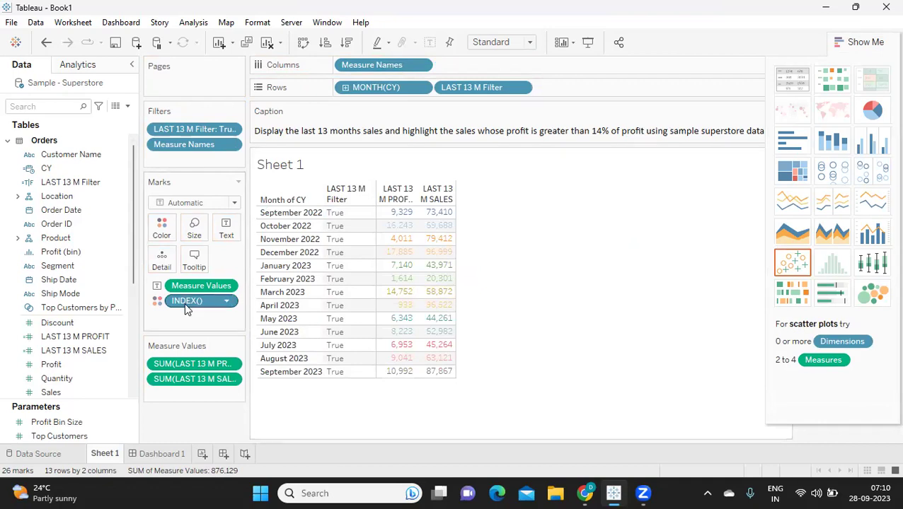
- Remove INDEX() from the colour marks and widen the LAST 13 M Filter column so its heading fits on one line
drag(185, 305, 304, 407)
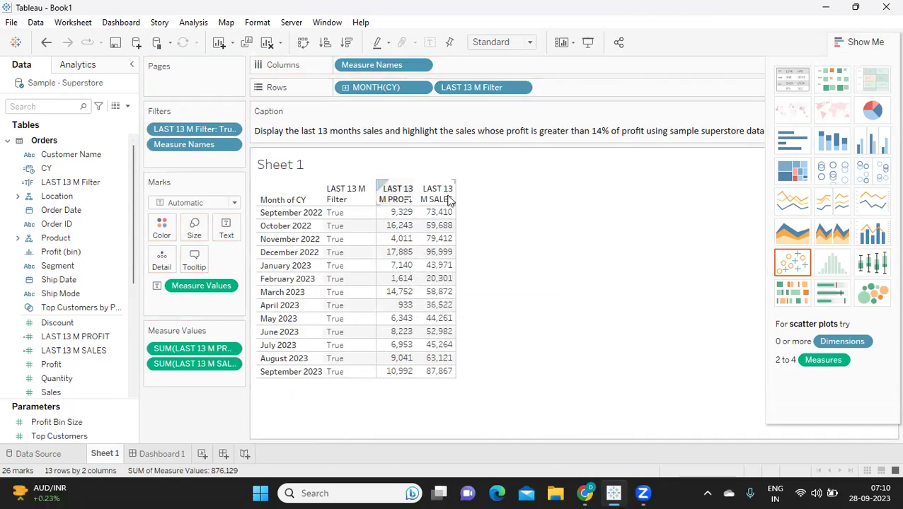
drag(375, 194, 394, 194)
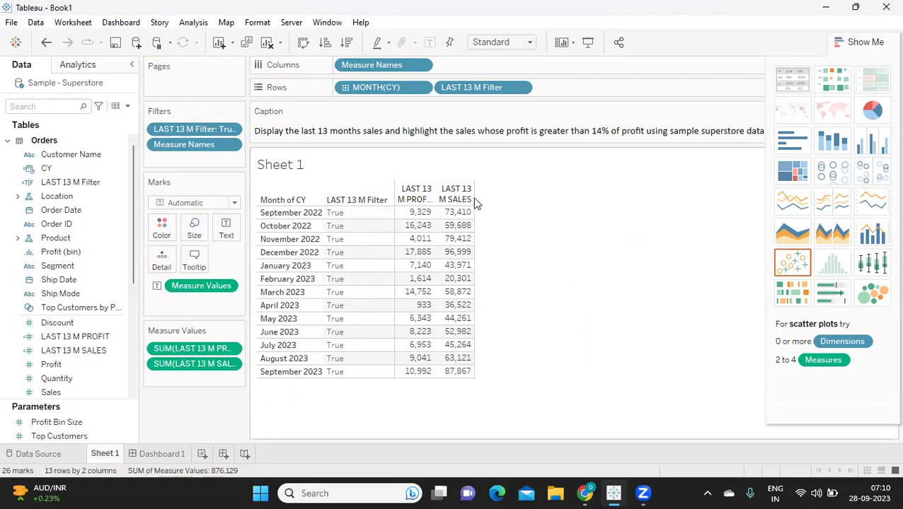
- Widen the measure columns so their headings are fully readable and place LAST 13 M SALES before LAST 13 M PROFIT
drag(474, 195, 488, 205)
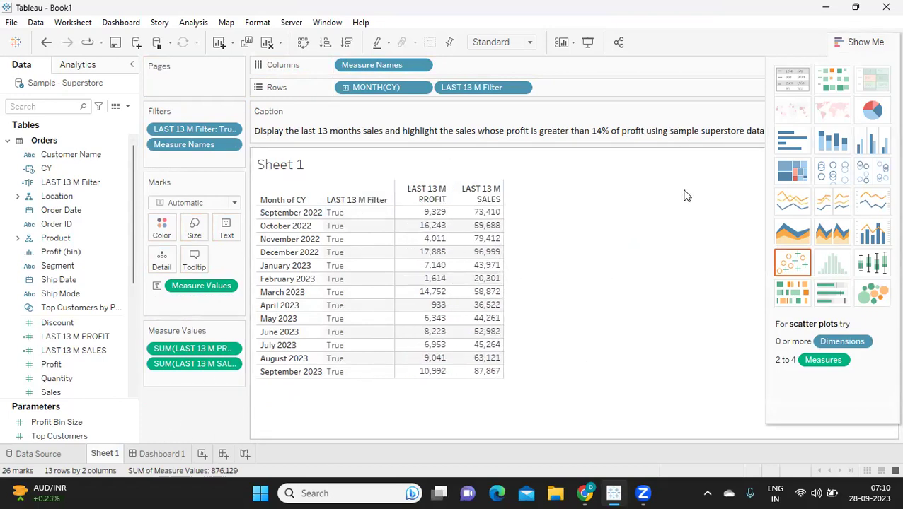
click(865, 44)
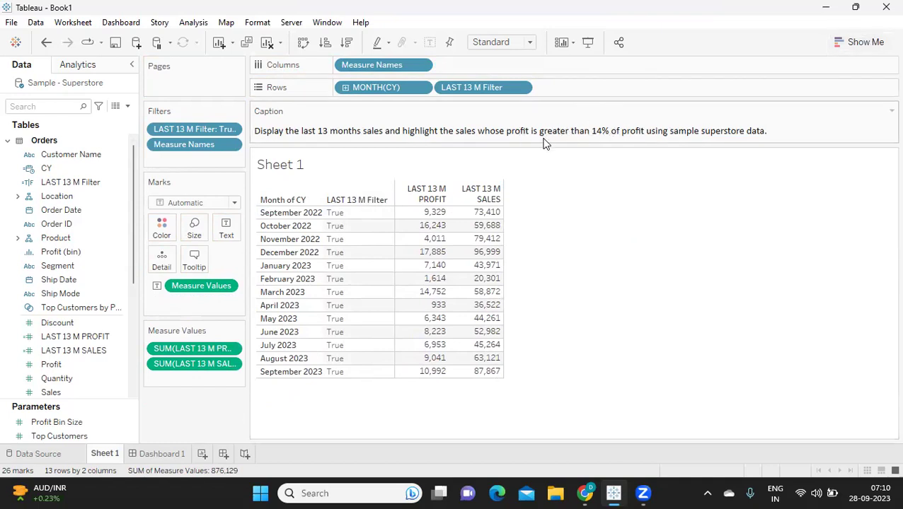
drag(203, 369, 198, 345)
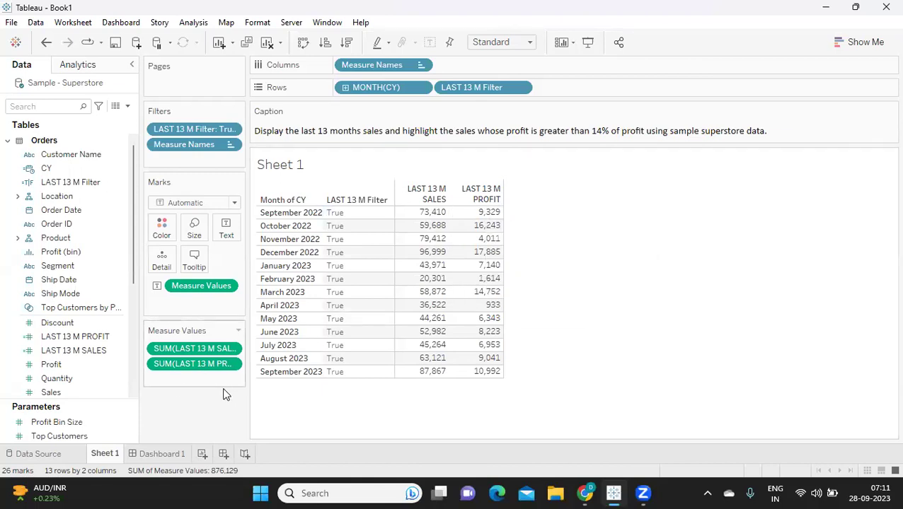
- Create a new calculated field named 14%OFPROFIT, with its editor moved clear of the table
click(128, 107)
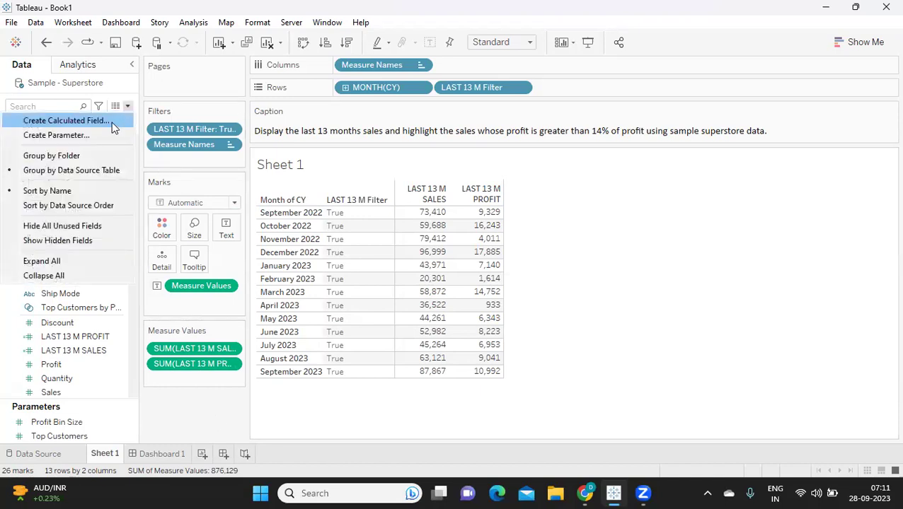
click(112, 121)
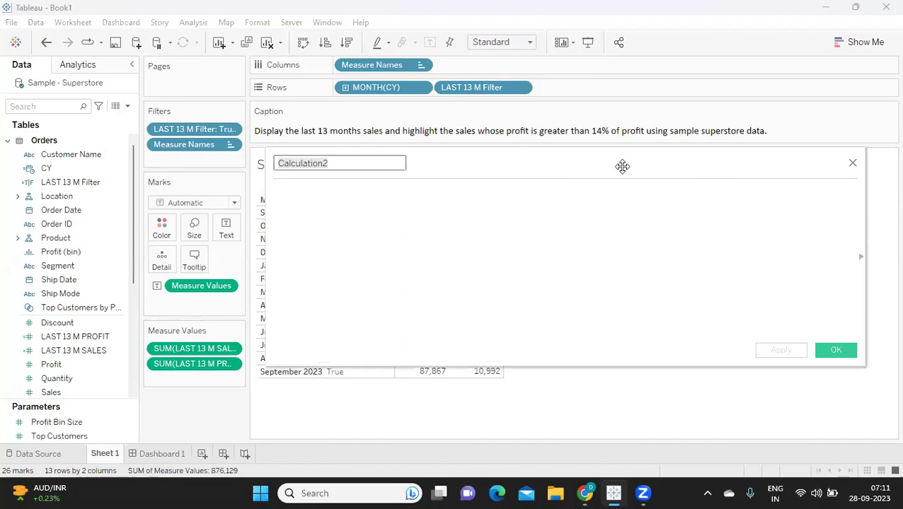
drag(685, 173, 625, 185)
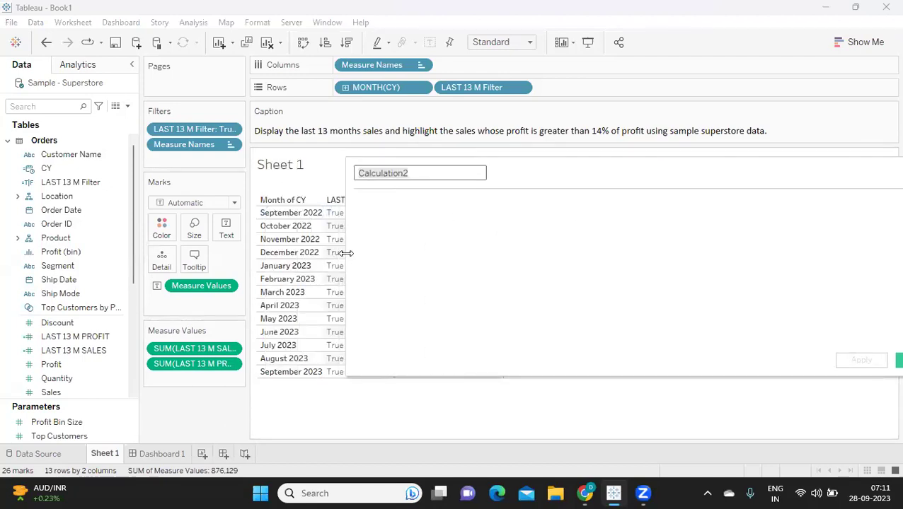
drag(426, 261, 584, 260)
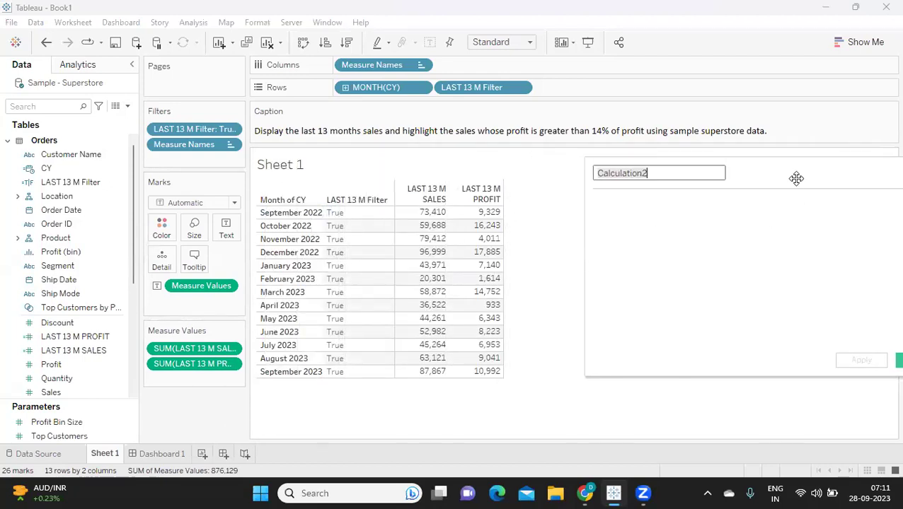
drag(796, 179, 676, 240)
click(477, 233)
click(453, 228)
text(14)
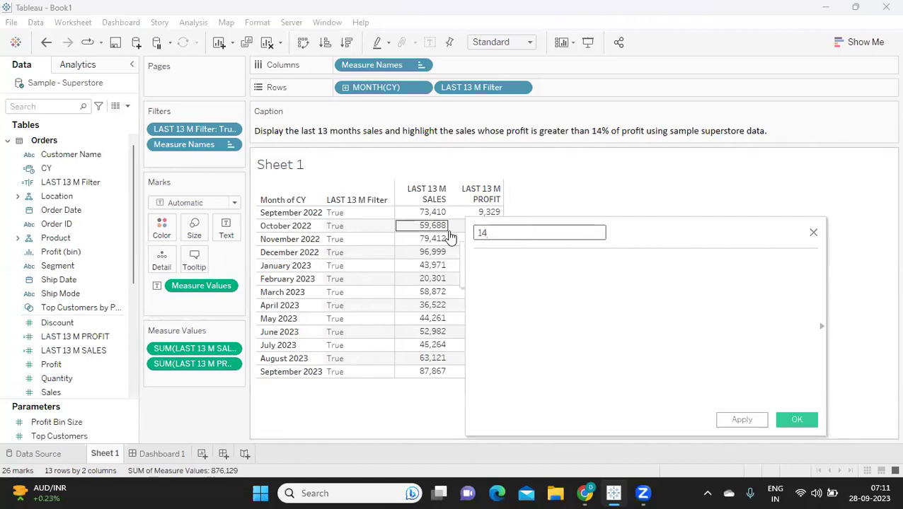
text(%OFPROFIT)
key(Tab)
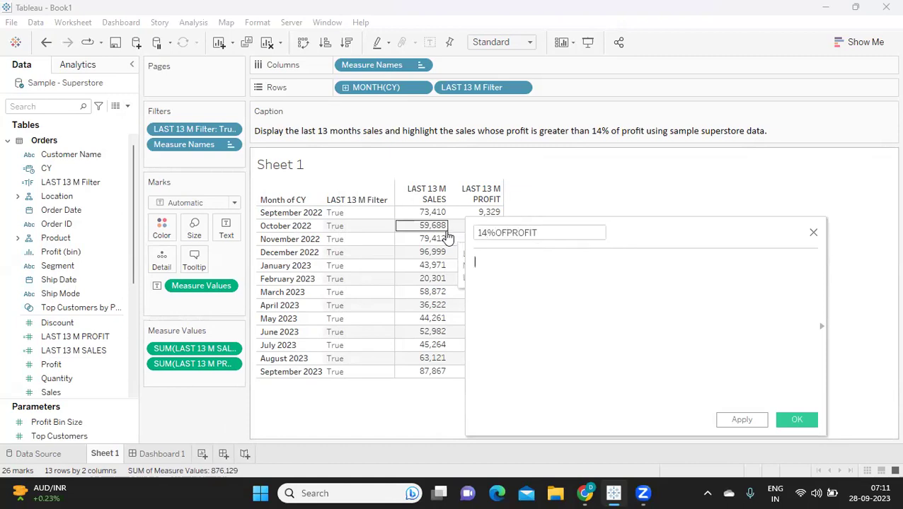
- Enter the formula SUM([LAST 13 M PROFIT])*0.14 for 14%OFPROFIT and apply it
text(SUM)
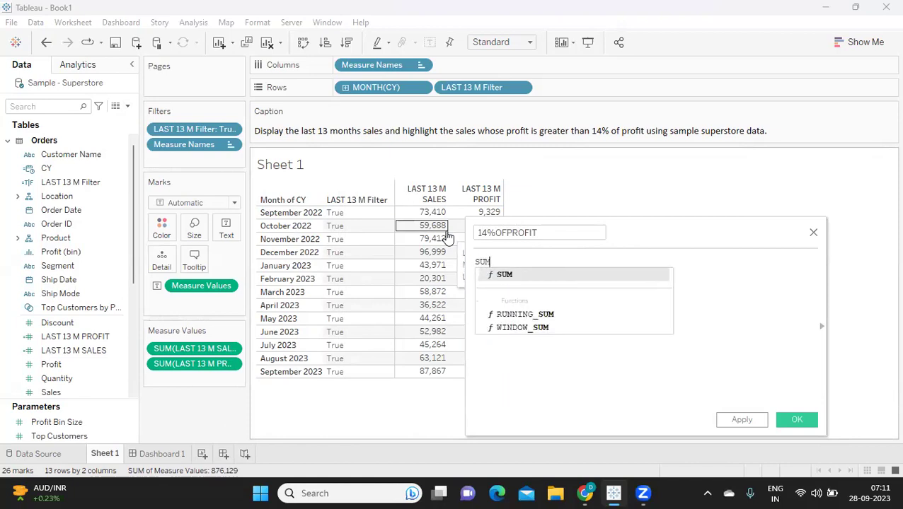
key(Return)
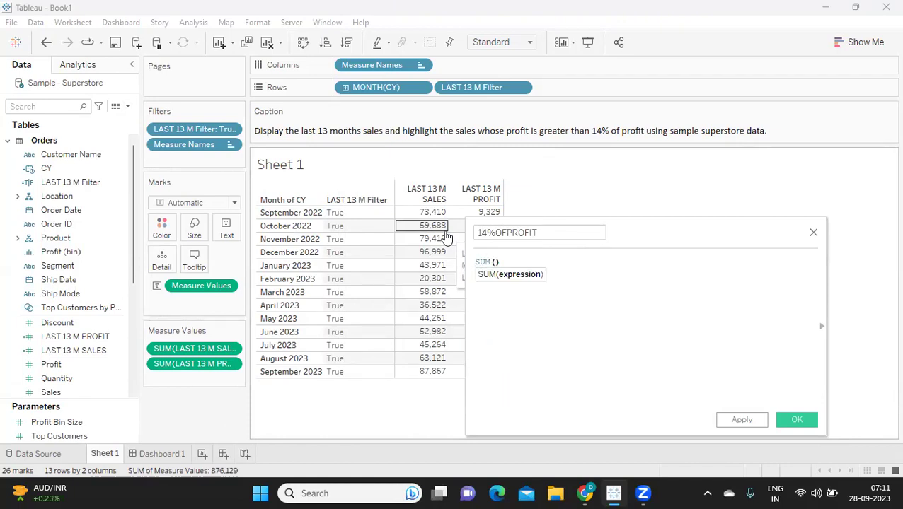
text(LAS)
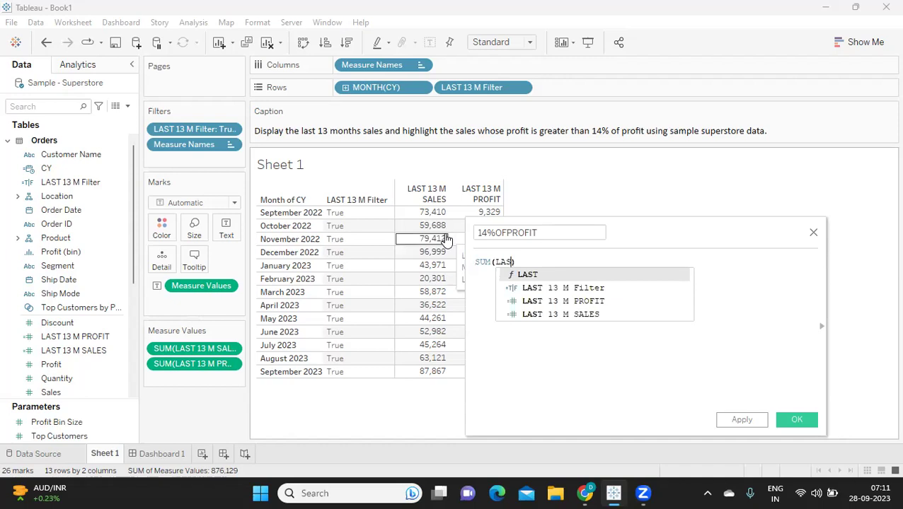
key(Down)
key(Down)
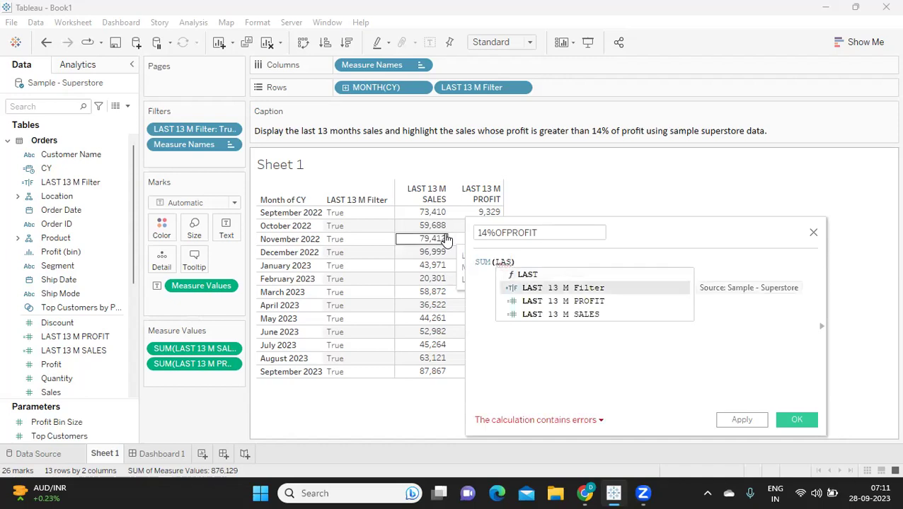
key(Return)
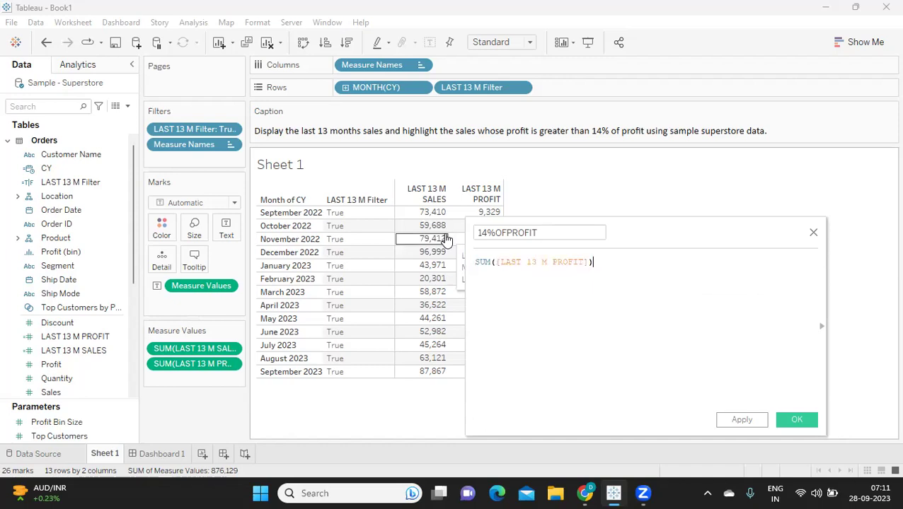
text(*0.14)
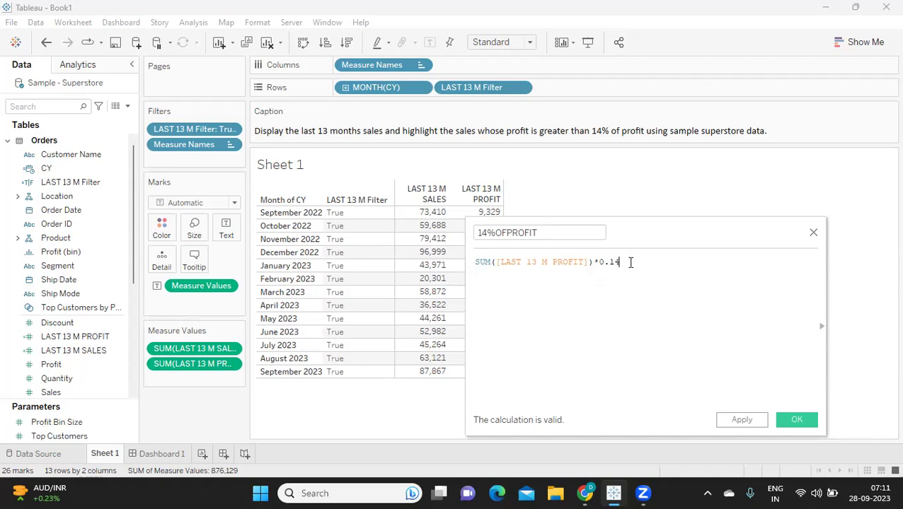
drag(631, 261, 596, 262)
drag(673, 237, 679, 227)
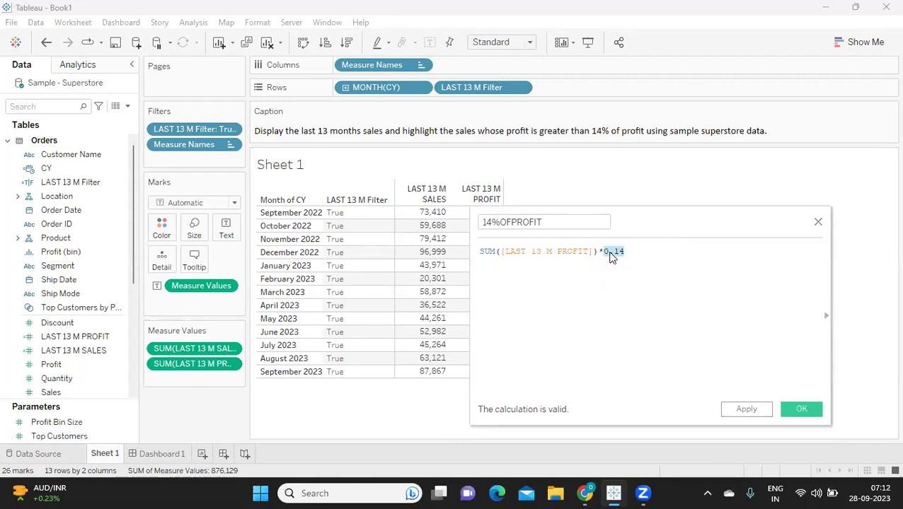
drag(658, 225, 676, 211)
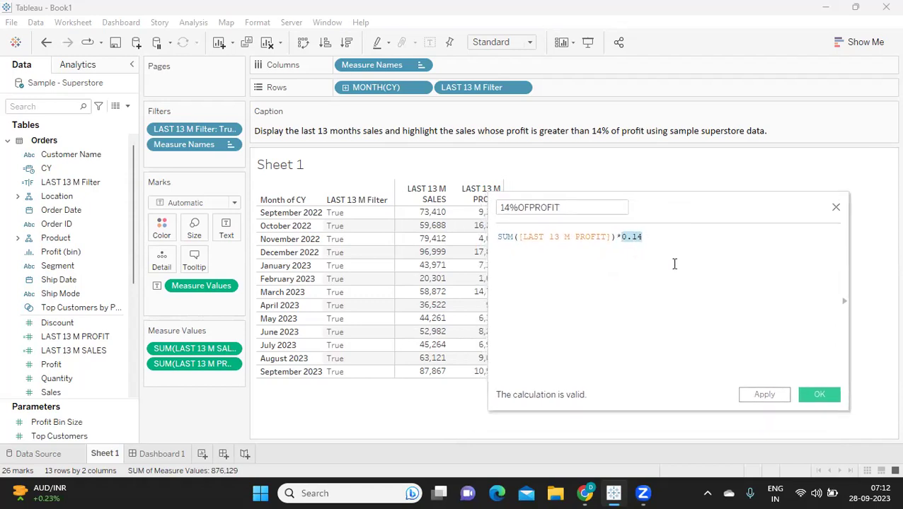
click(756, 397)
- Add 14%OFPROFIT to the table as a third measure after LAST 13 M PROFIT, keeping its formula editor open
drag(489, 320, 673, 324)
drag(711, 210, 766, 196)
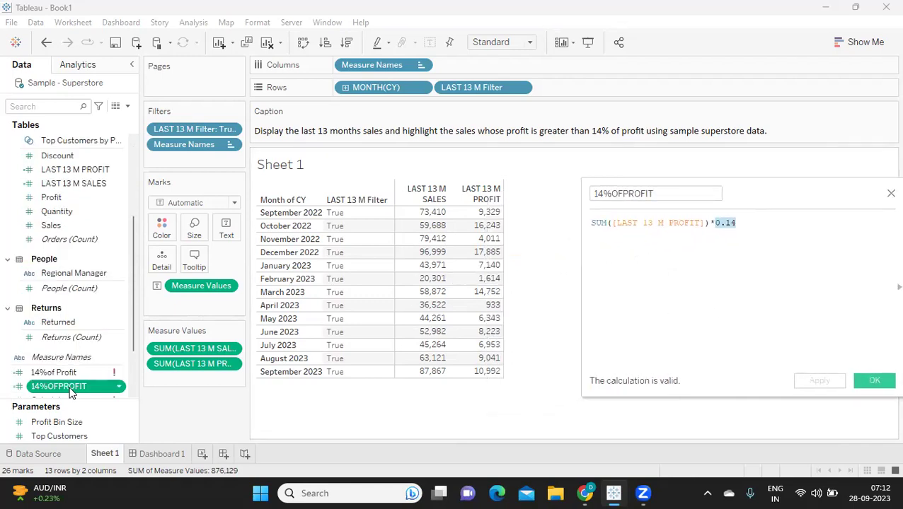
drag(64, 391, 197, 381)
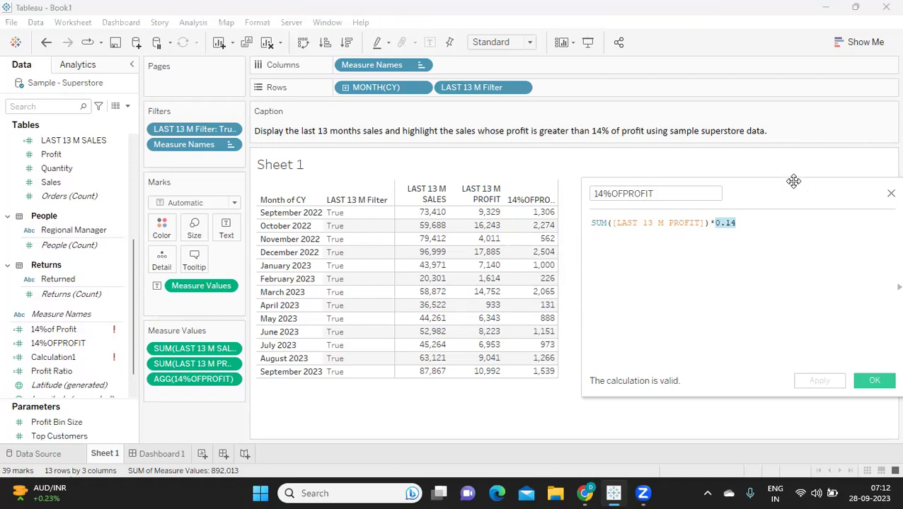
- Change the multiplier in the 14%OFPROFIT formula to 0.5 and apply it
drag(802, 193, 790, 182)
click(708, 213)
drag(713, 211, 721, 212)
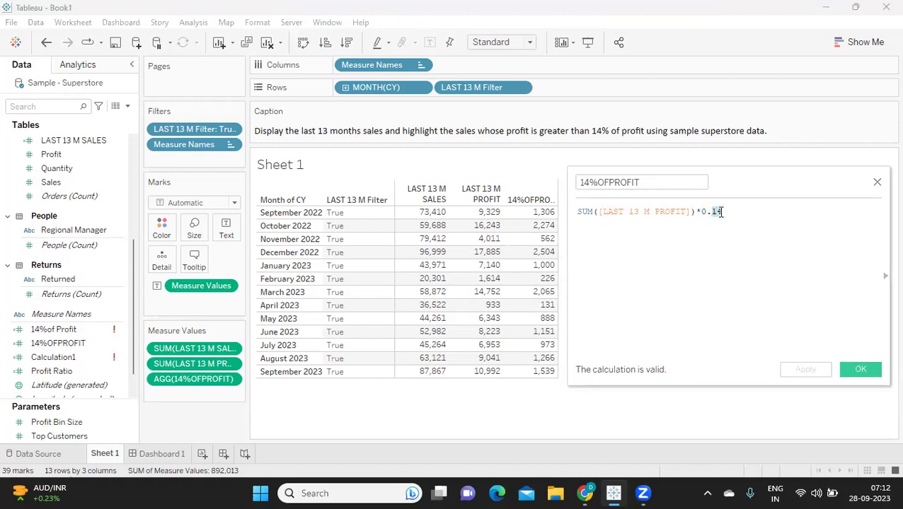
text(5)
click(805, 369)
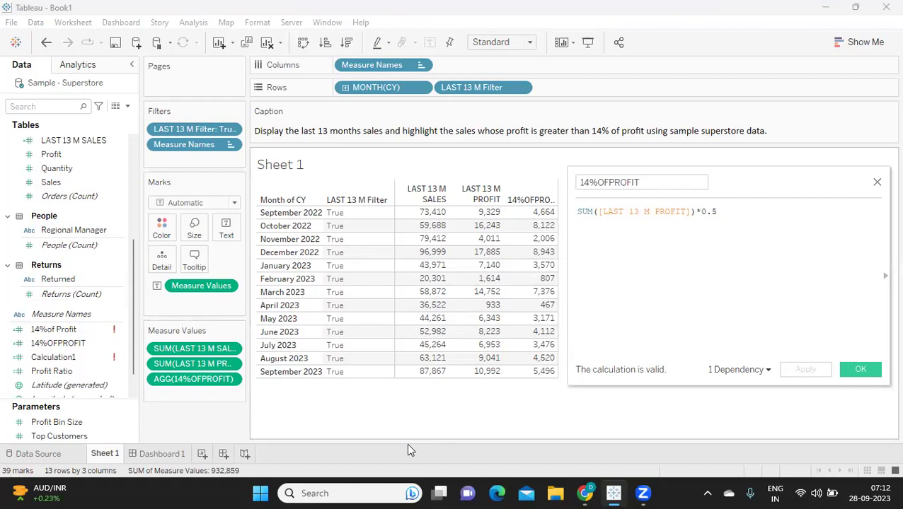
- Switch to Calculator and divide the September 2022 profit of 9329 by 2 to check the calculated column, then minimize it
click(329, 490)
text(CA)
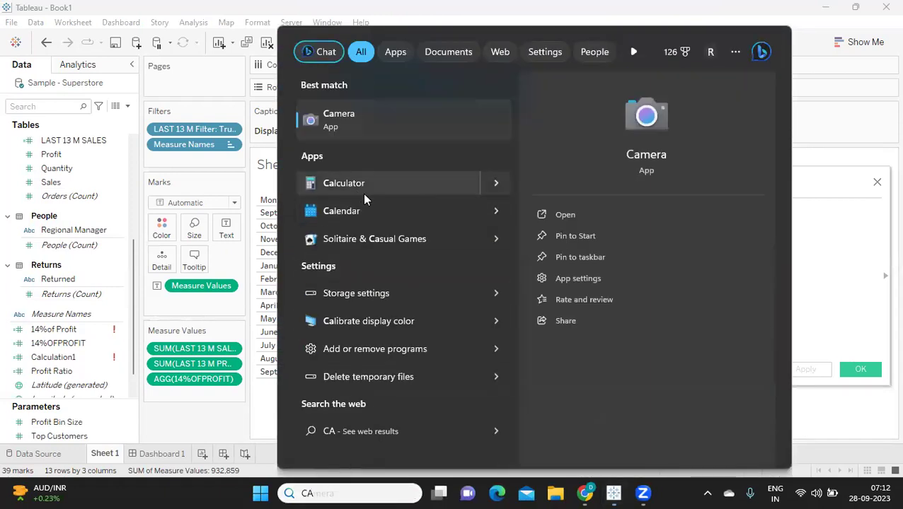
click(360, 191)
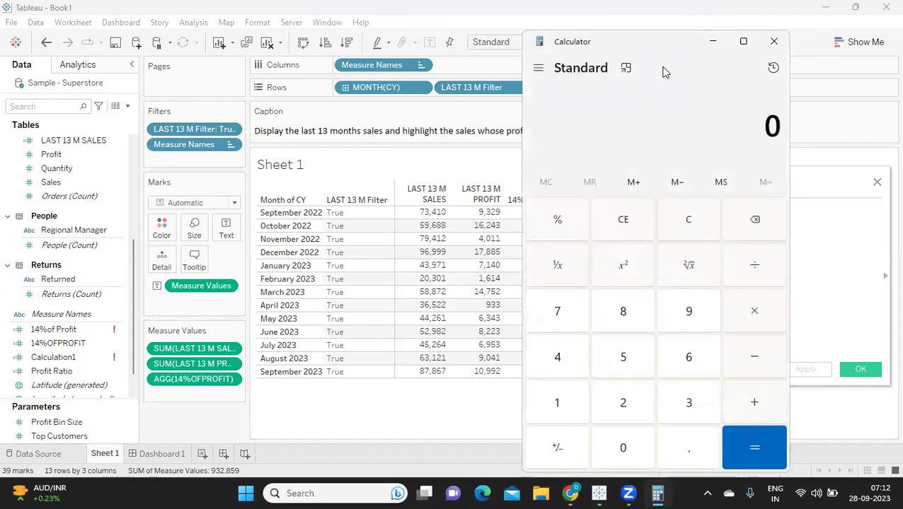
drag(672, 59, 704, 78)
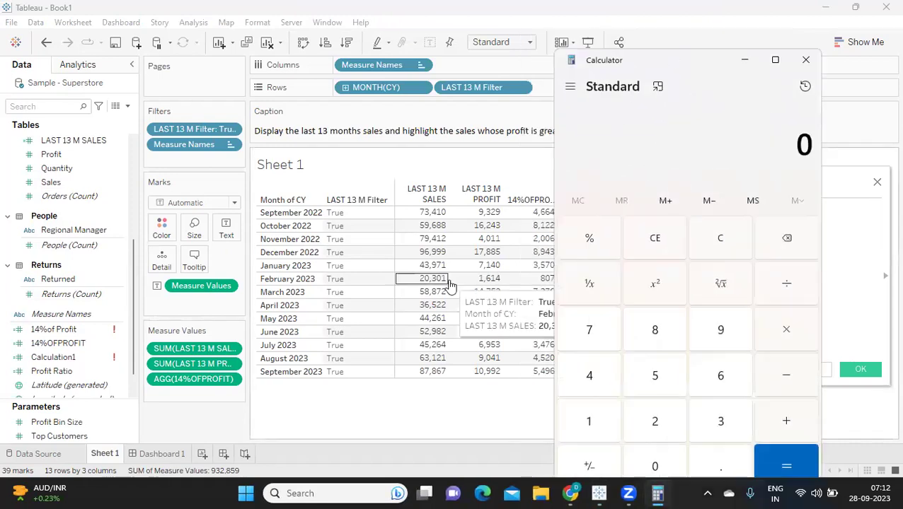
click(719, 335)
click(710, 426)
click(652, 426)
click(718, 334)
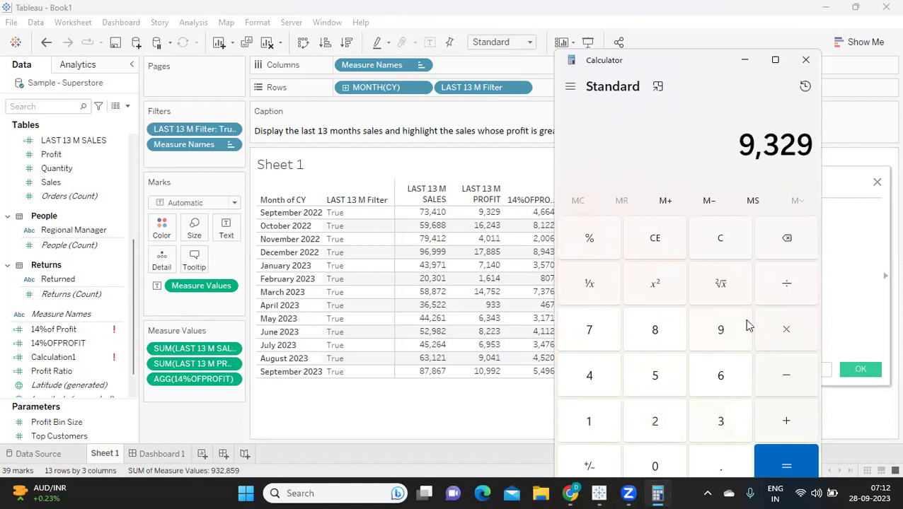
click(787, 286)
click(653, 430)
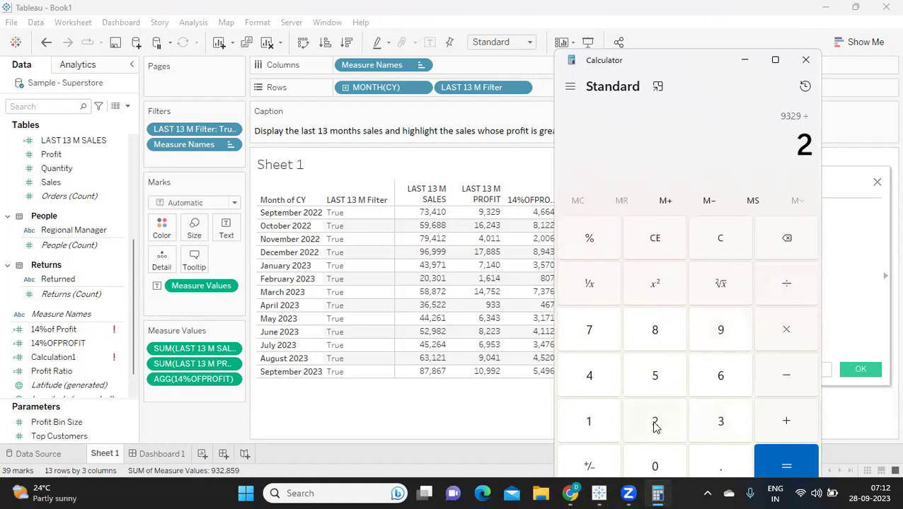
click(790, 463)
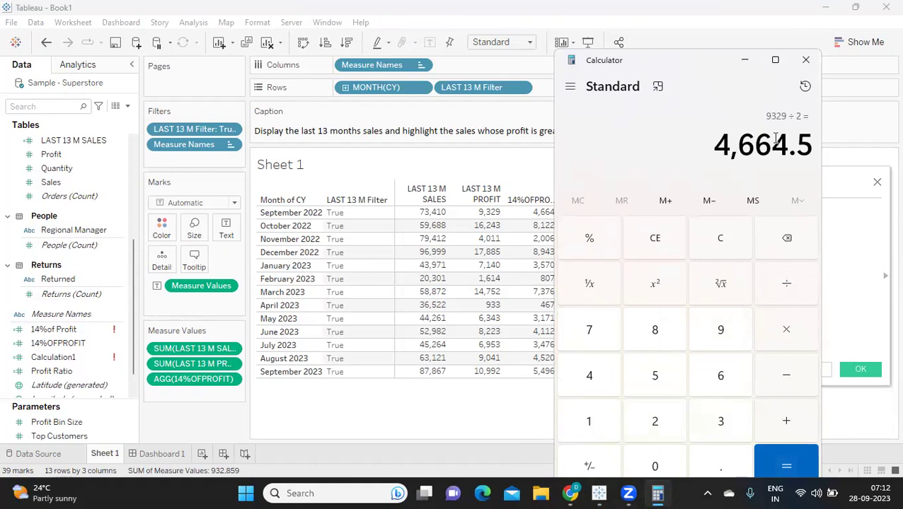
click(743, 61)
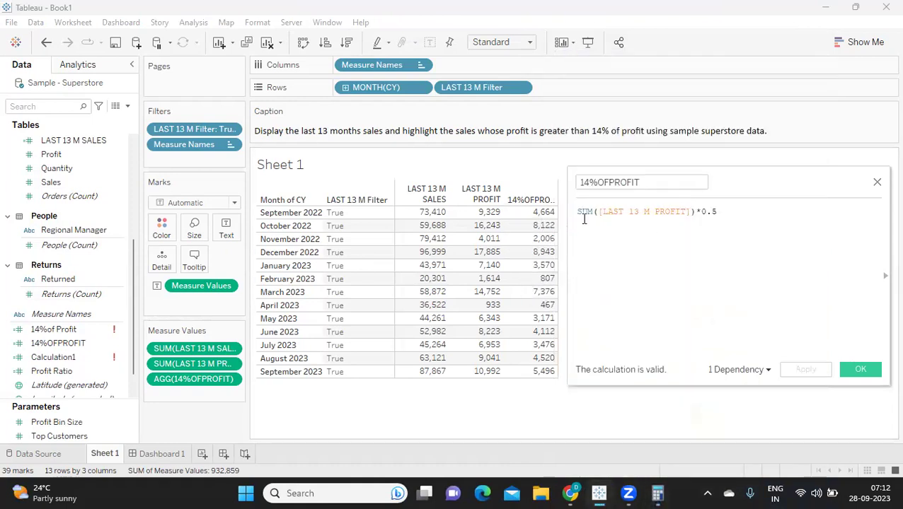
- Append the comment "// Pass Parameter to Make Code dynamic" to the 14%OFPROFIT formula
drag(702, 215, 729, 215)
click(729, 212)
mouse_move(712, 213)
mouse_down()
mouse_move(726, 224)
mouse_move(716, 211)
mouse_up()
click(732, 213)
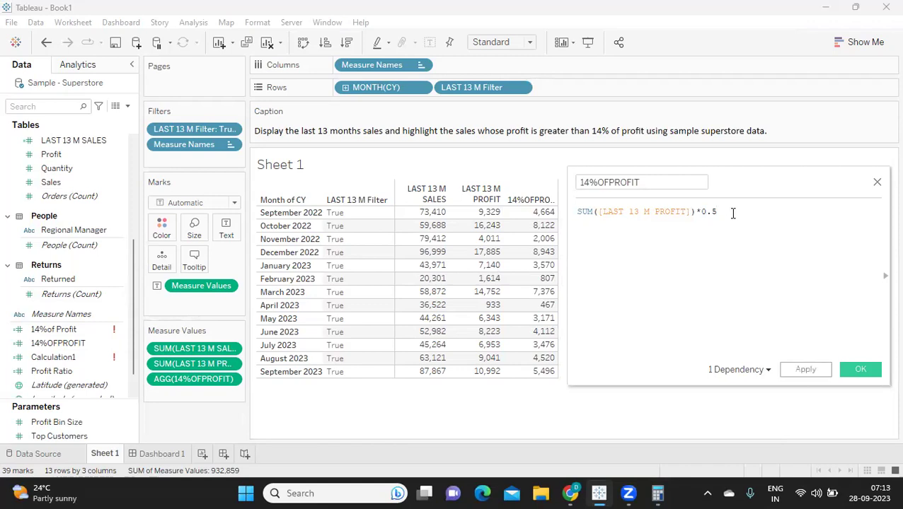
text(// Pass Parameter to Make Code dynamic)
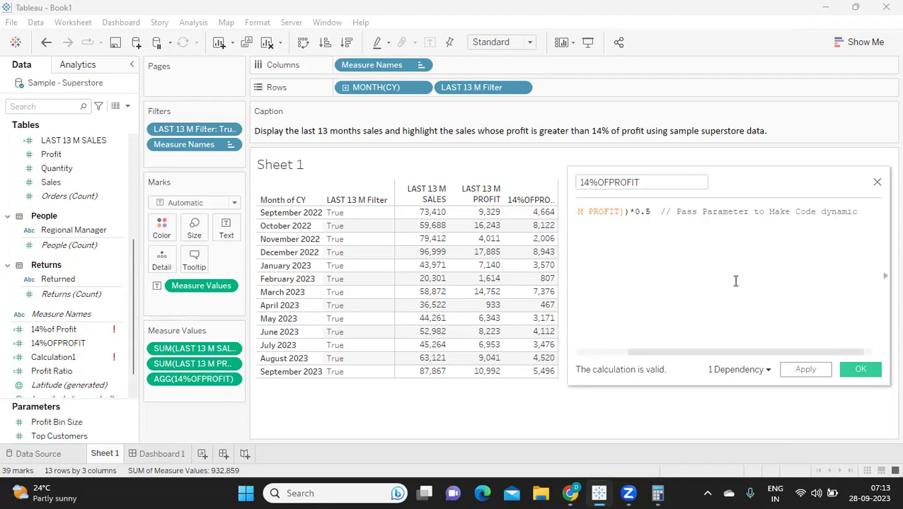
- Set the multiplier in the 14%OFPROFIT formula to 0.14, apply it and close the calculation
double_click(647, 212)
text(14)
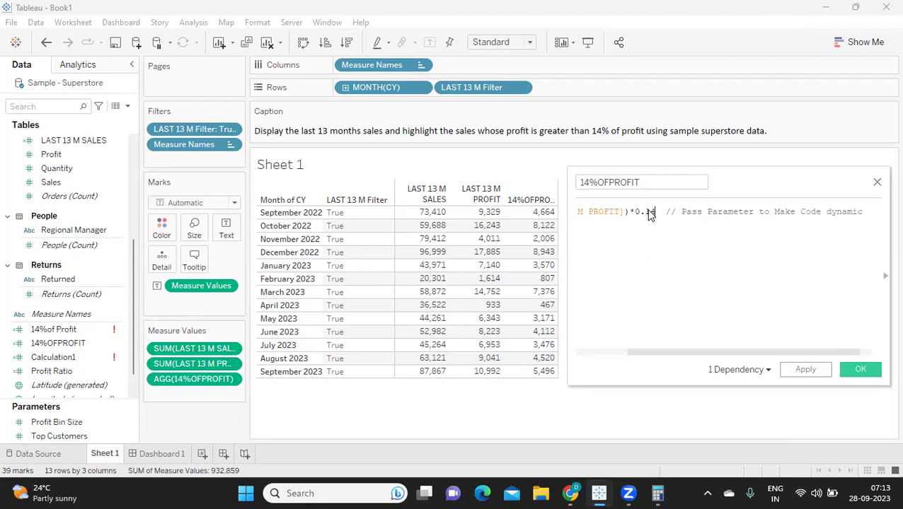
click(800, 373)
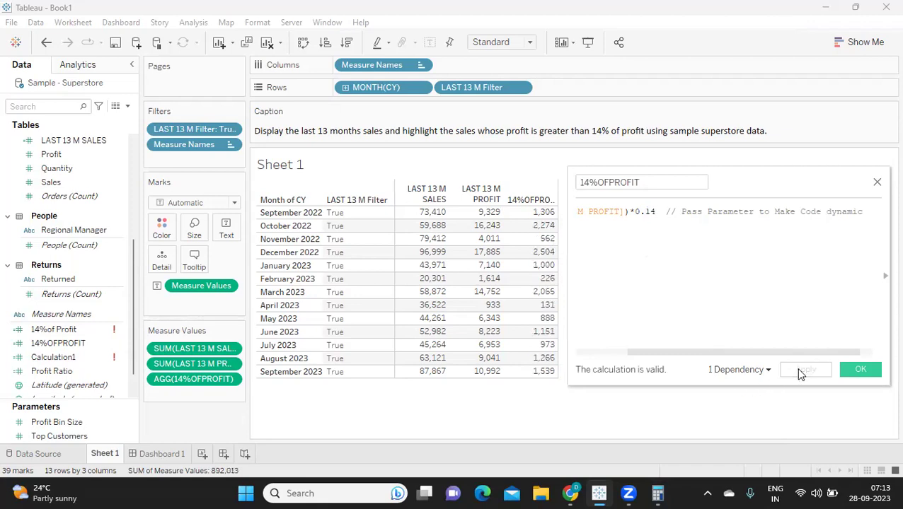
click(849, 374)
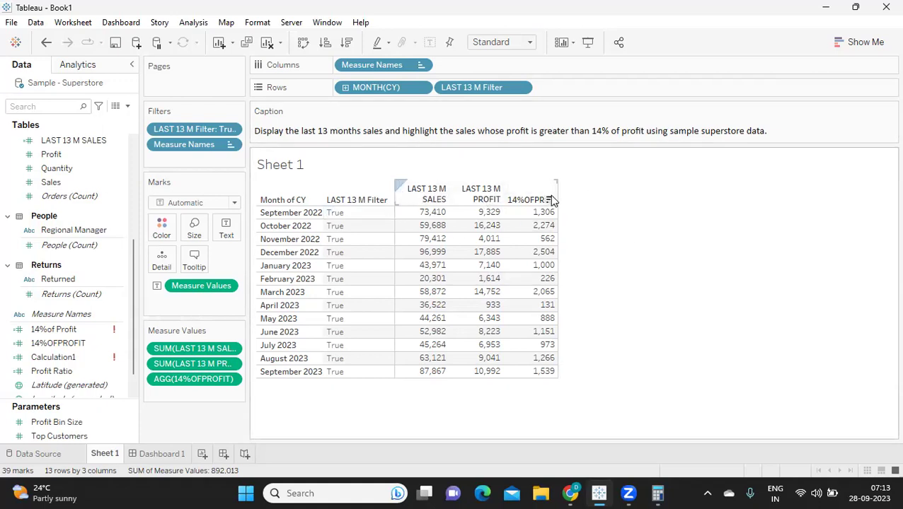
- Widen the measure columns so that each heading, including 14%OFPROFIT, fits on one line
drag(558, 194, 582, 193)
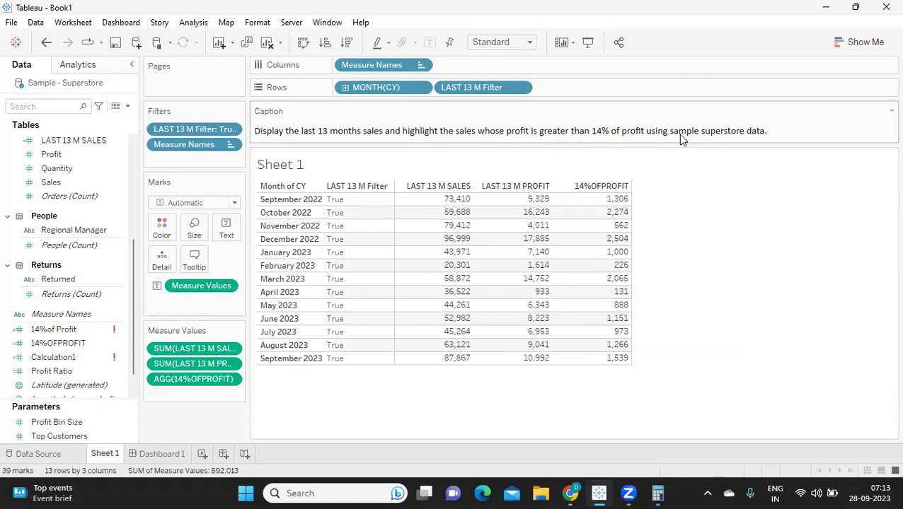
mouse_move(521, 221)
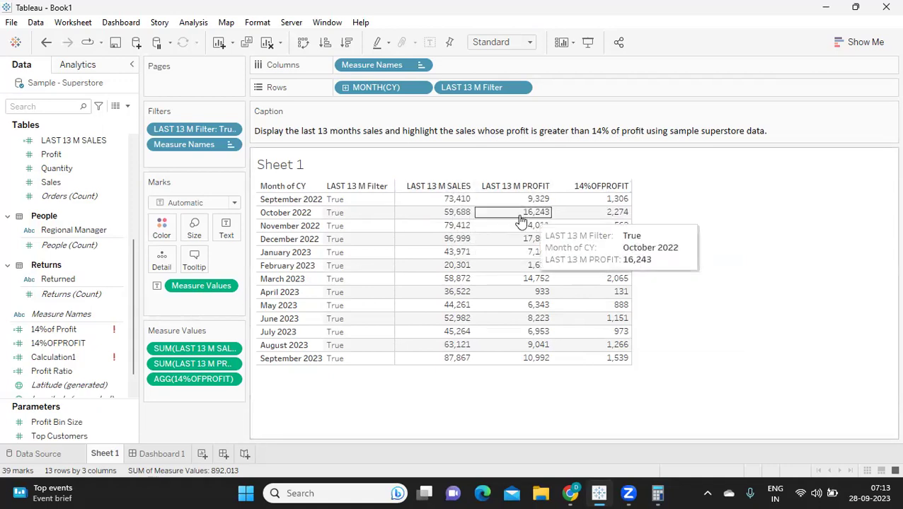
- Create a calculated field named "Color condition"
mouse_move(629, 202)
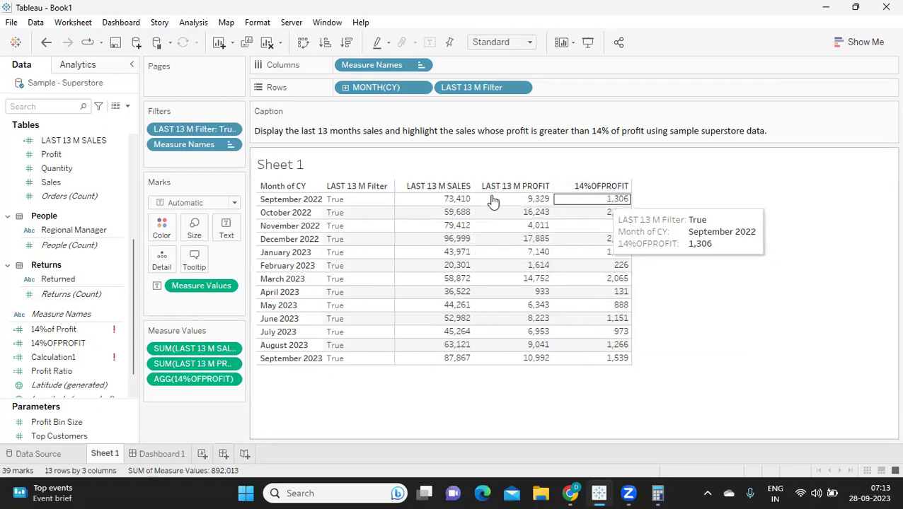
click(128, 106)
click(91, 120)
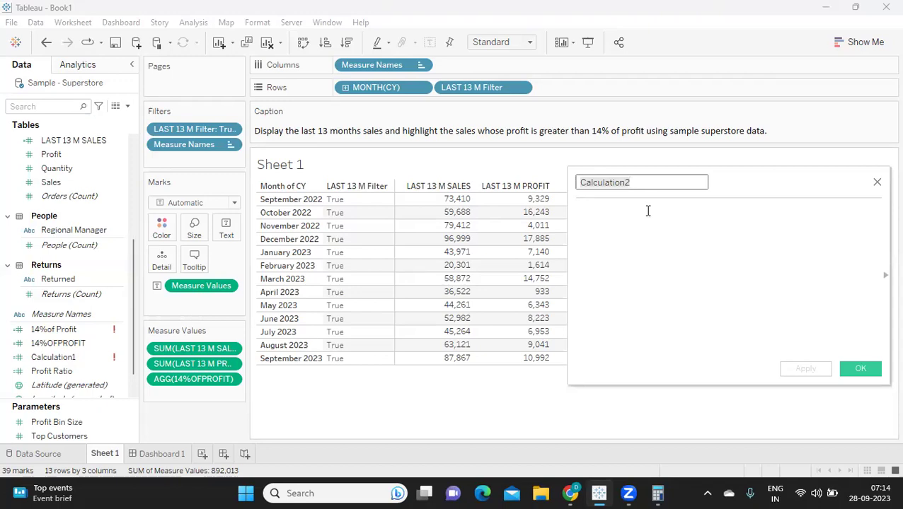
text(Hig)
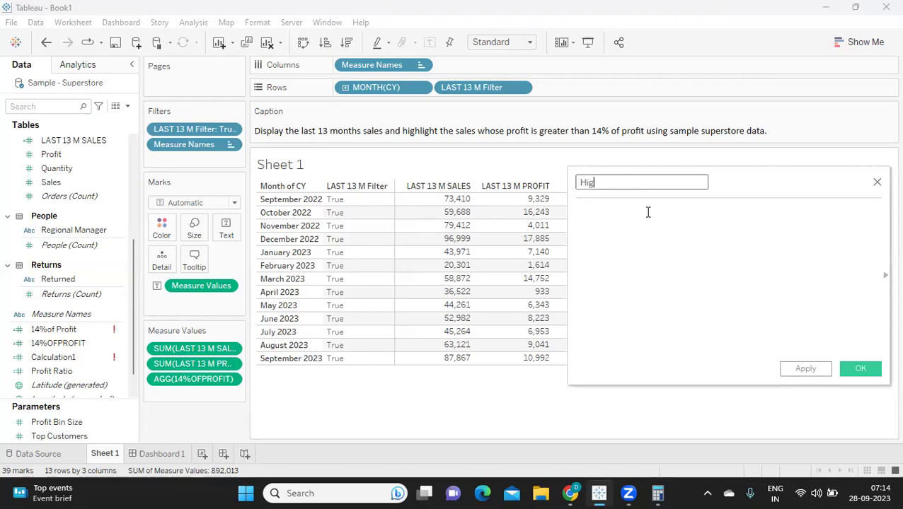
text(hligh)
key(ctrl+a)
key(BackSpace)
text(Color condition)
click(648, 211)
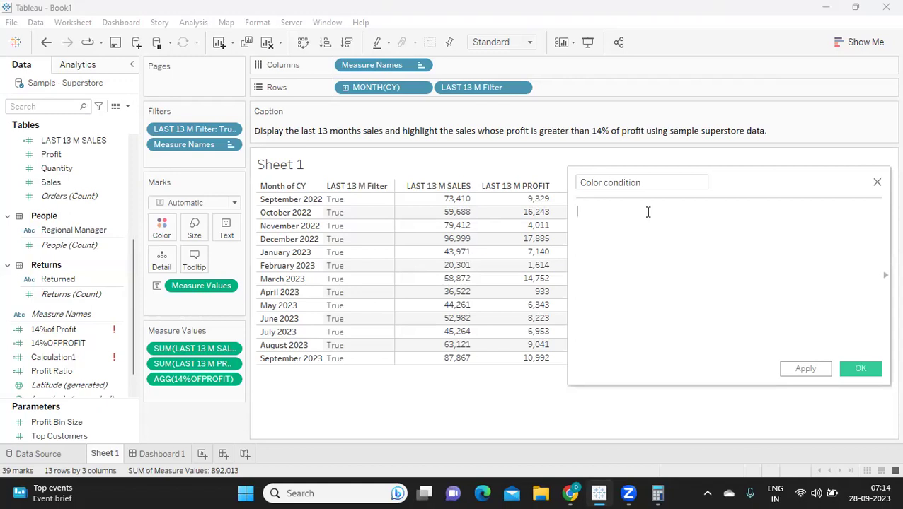
- Begin the Color condition formula with an IF test on SUM([LAST 13 M SALES]) followed by a greater-than sign
text(if)
key(Return)
text(sum)
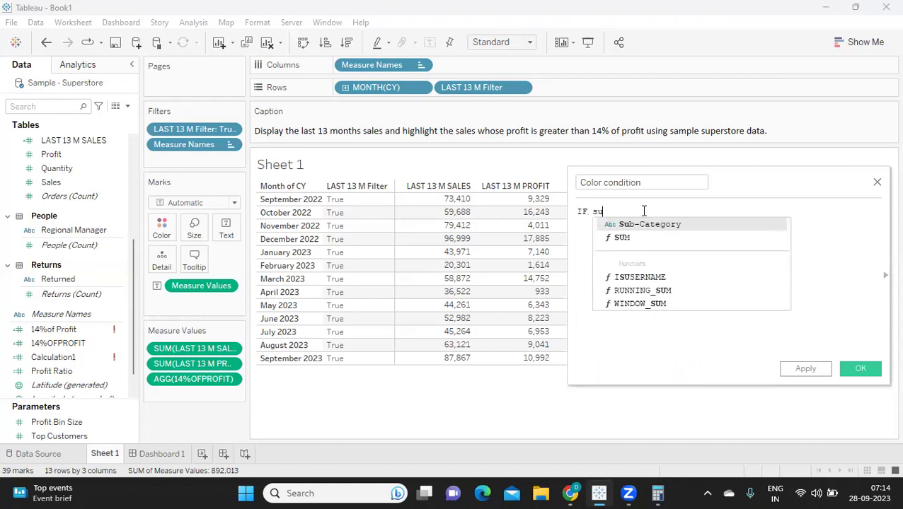
key(Return)
text(las)
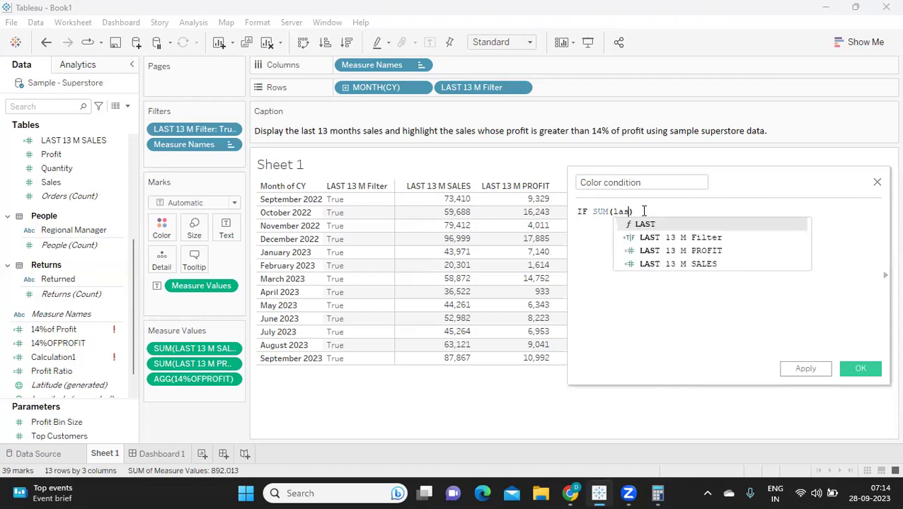
key(Down)
key(Down)
key(Down)
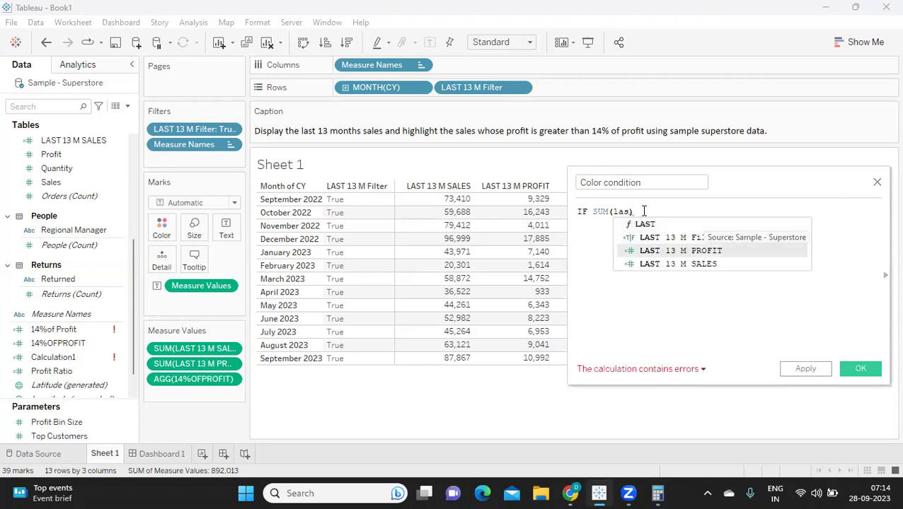
key(Return)
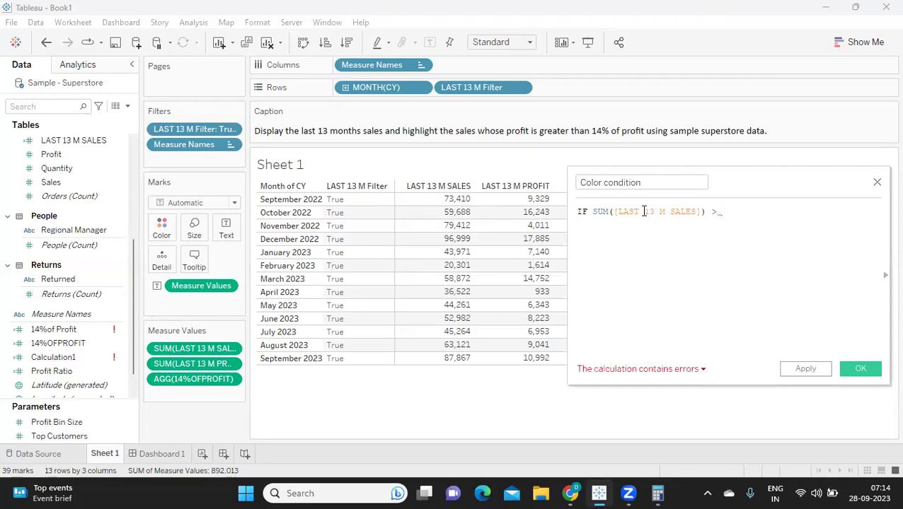
- Complete the comparison in the IF test with the [14%OFPROFIT] field
text(1)
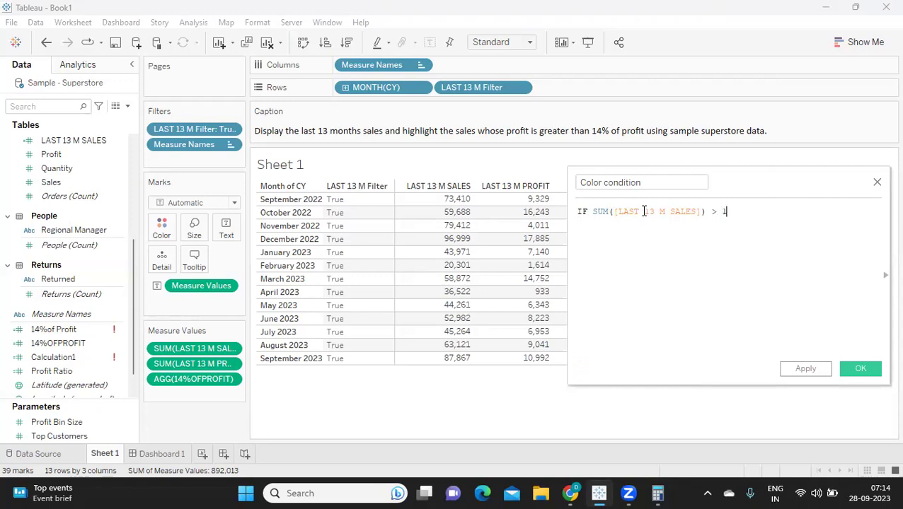
key(BackSpace)
text(pr)
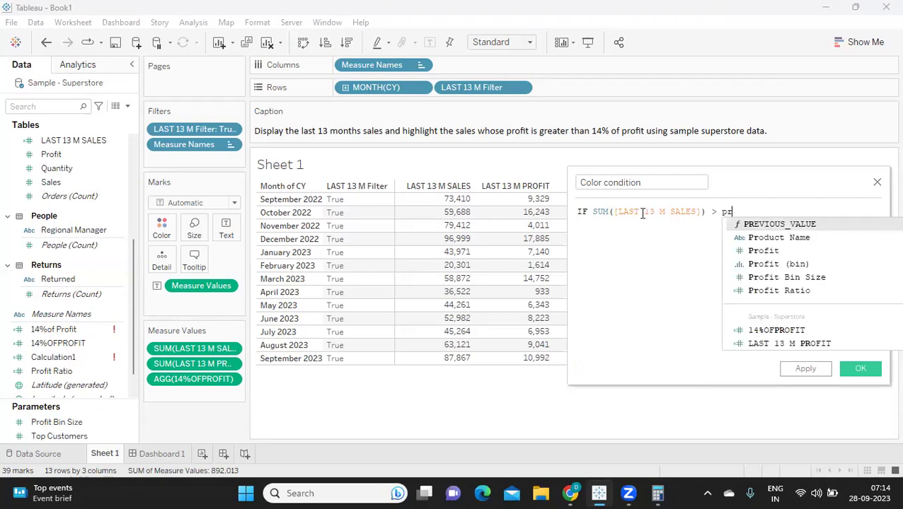
key(Escape)
click(642, 212)
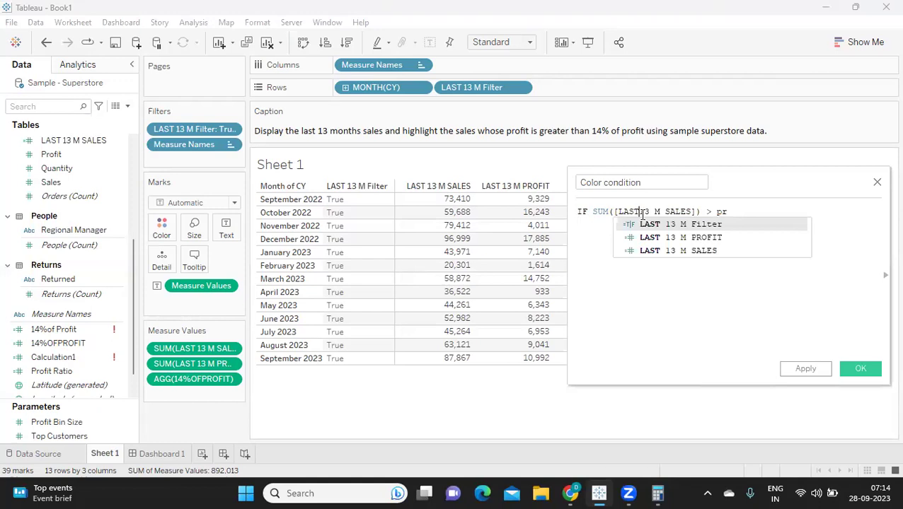
click(750, 211)
key(BackSpace)
key(BackSpace)
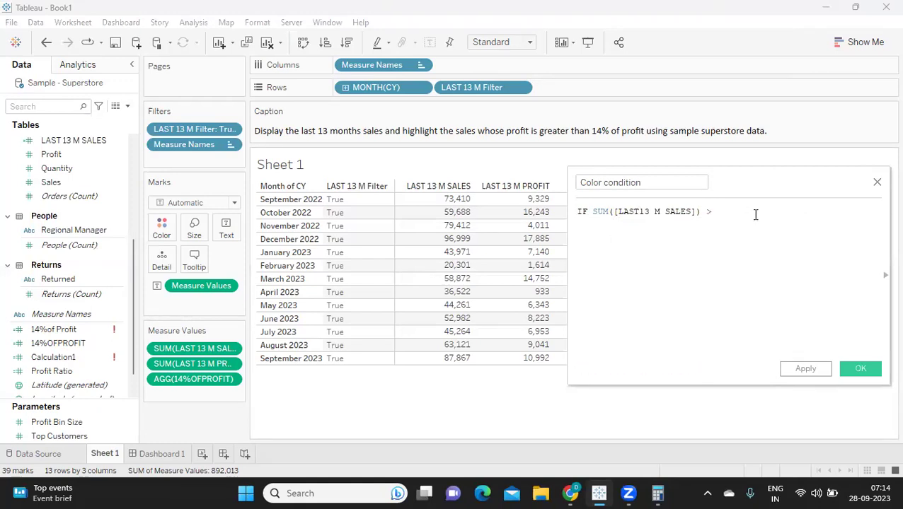
text(PRO)
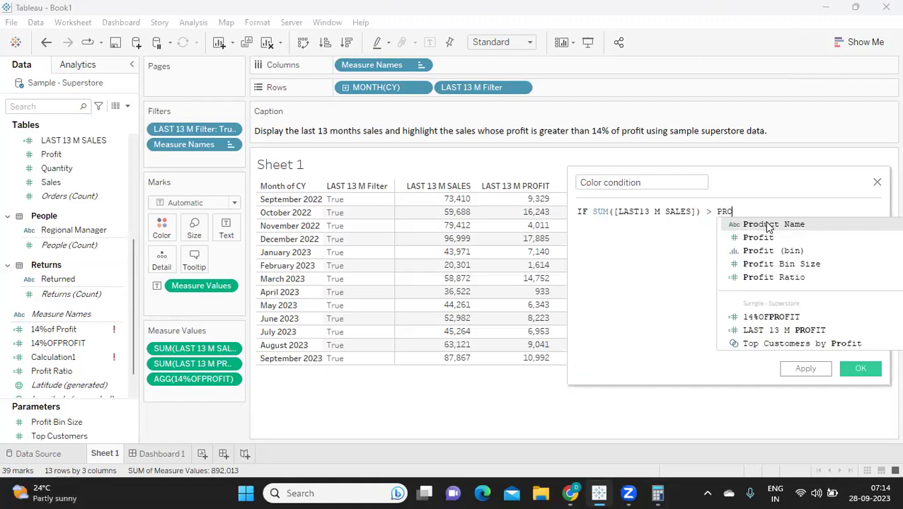
click(792, 316)
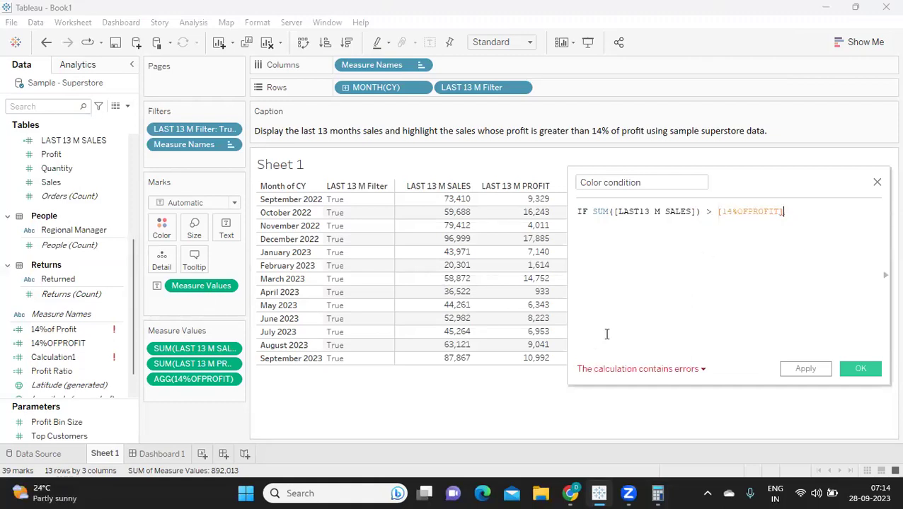
click(697, 212)
text())
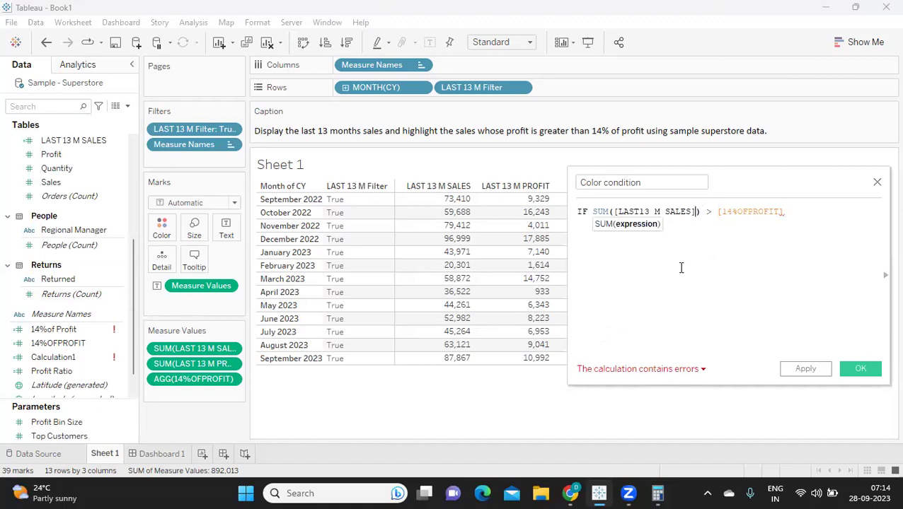
- Finish the formula with THEN "Green" ELSE "Red" END, putting the results on a second line
click(822, 211)
text(TH)
click(846, 228)
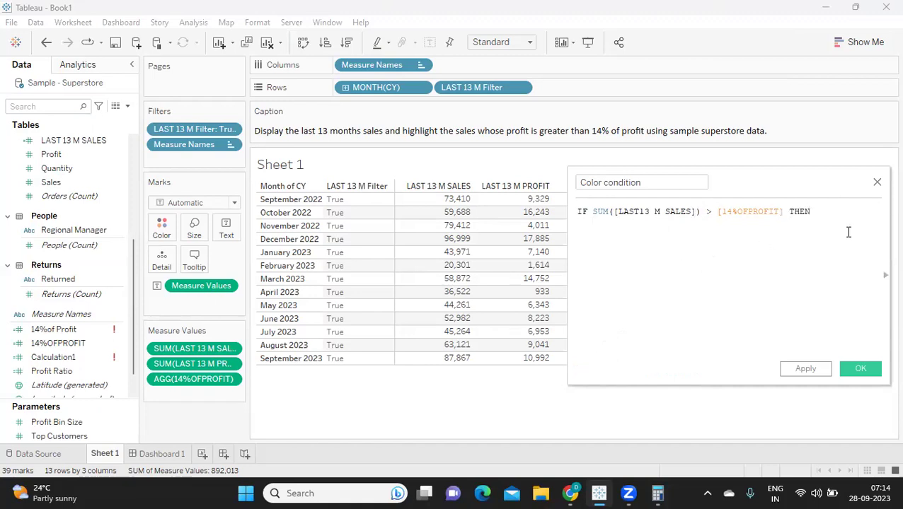
text(")
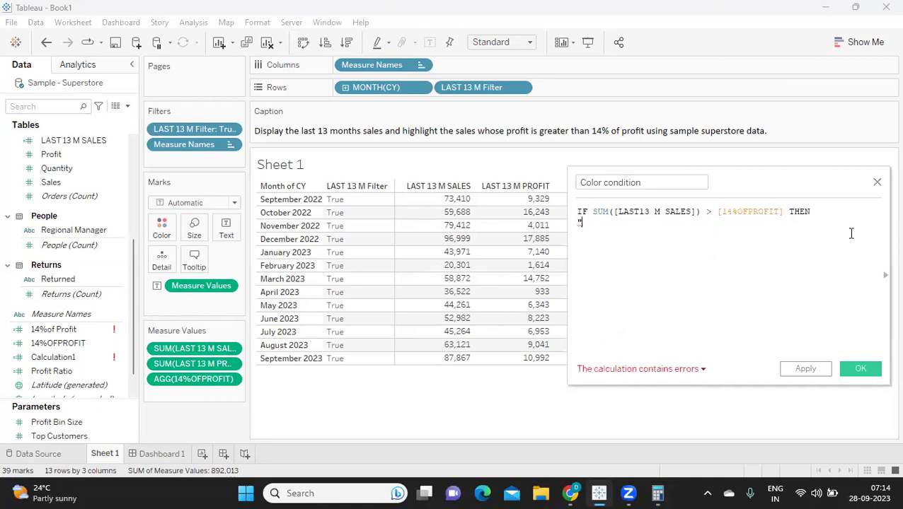
text(Gr)
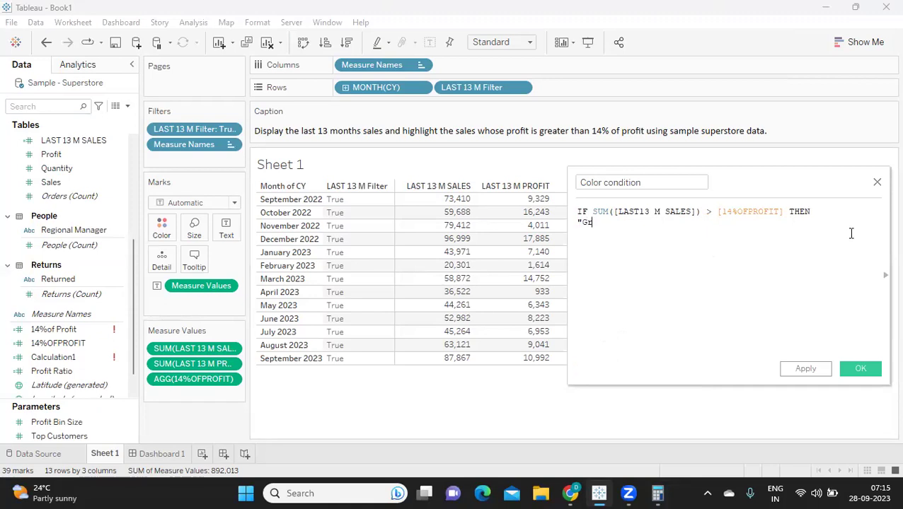
text(een" E)
key(Return)
text("Red" END)
key(Return)
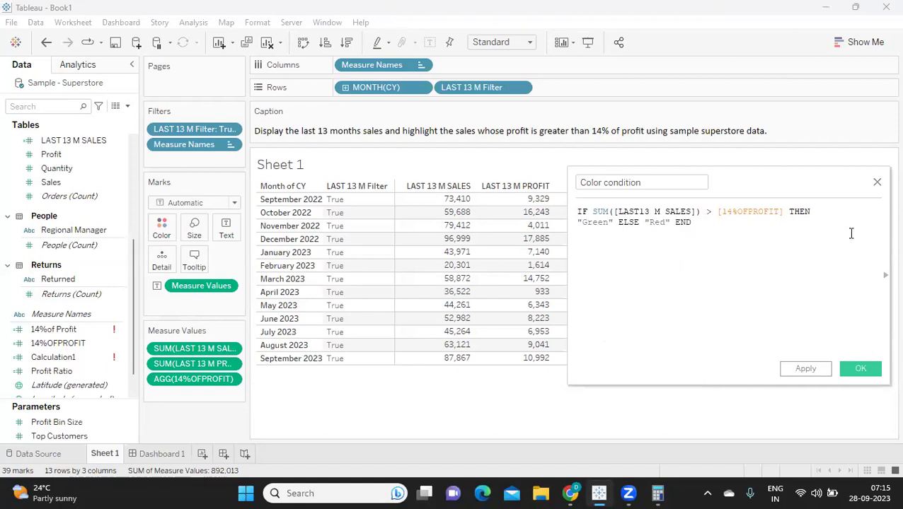
- Replace the mistyped field reference inside SUM with the [LAST 13 M SALES] field
click(698, 212)
key(BackSpace)
key(BackSpace)
key(BackSpace)
key(BackSpace)
key(BackSpace)
key(BackSpace)
key(BackSpace)
key(BackSpace)
key(BackSpace)
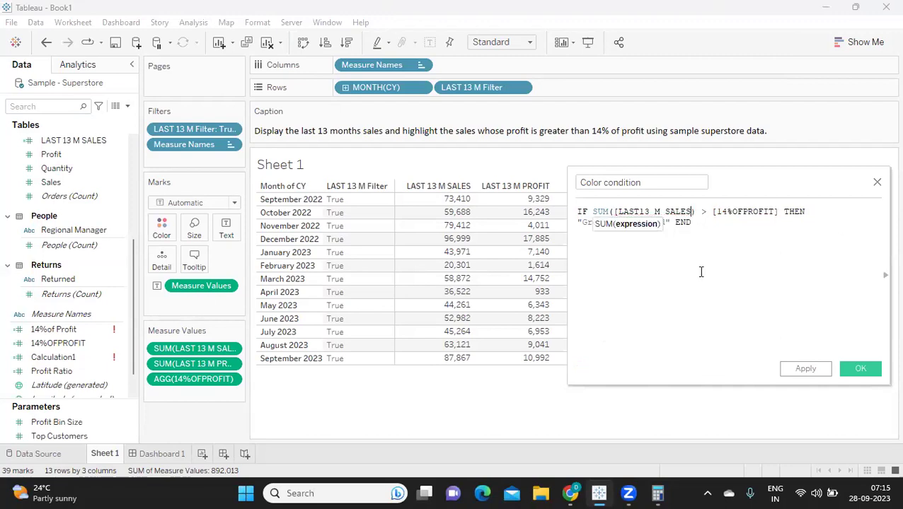
key(BackSpace)
key(BackSpace)
key(BackSpace)
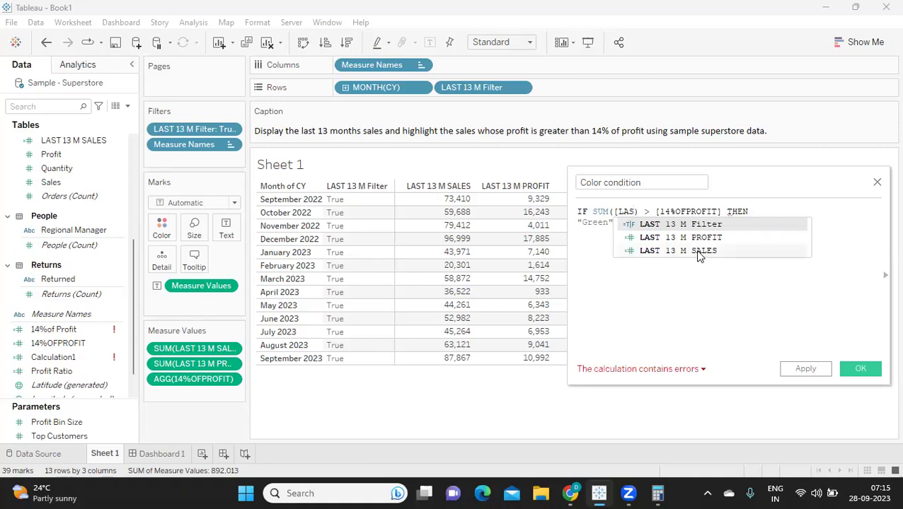
double_click(693, 251)
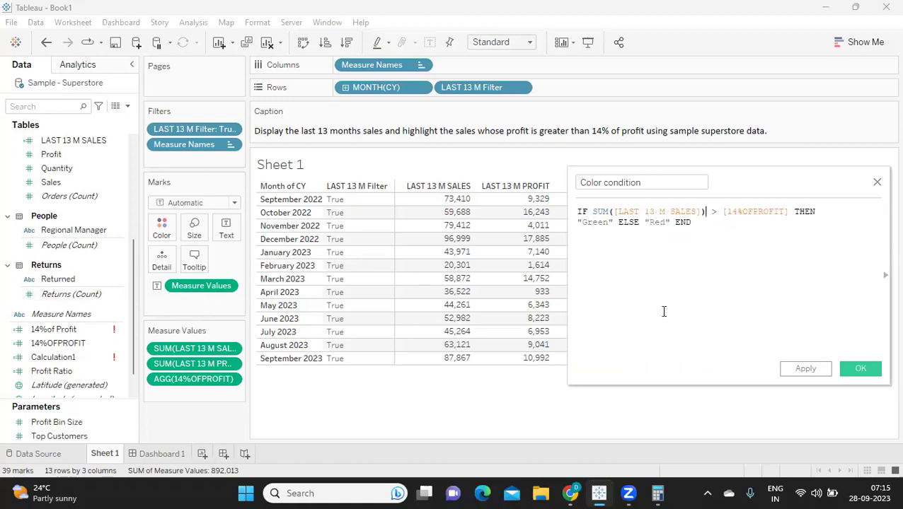
- Apply and close the Color condition calculation, and color the table's marks by it
click(822, 372)
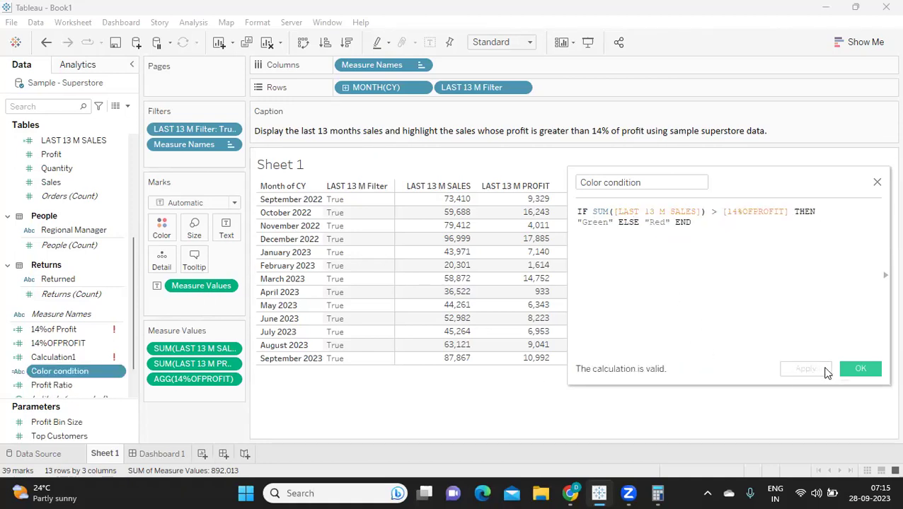
click(859, 371)
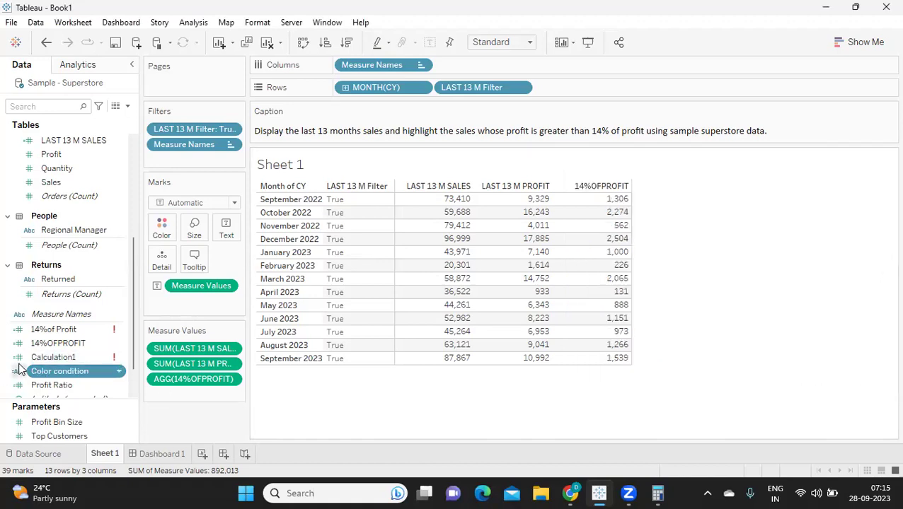
drag(43, 377, 160, 231)
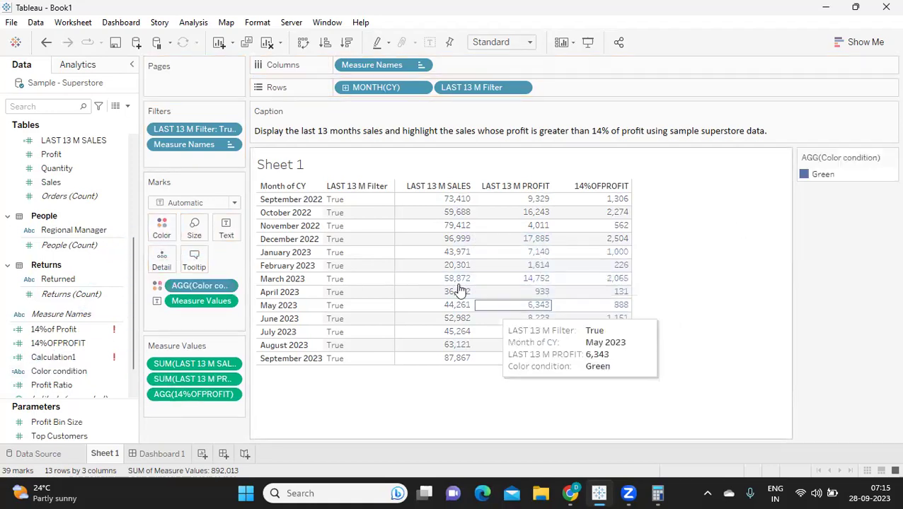